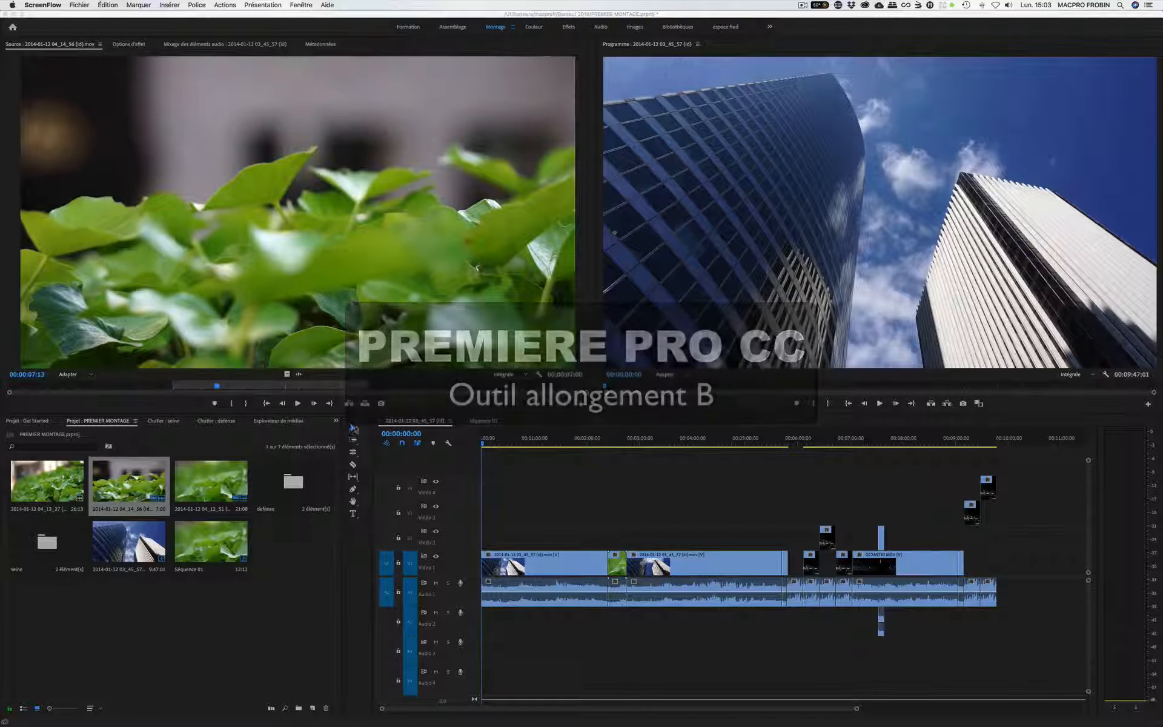
With the Selection tool, select individual clips on the timeline and extend the selection to the first three clips
left_click(354, 428)
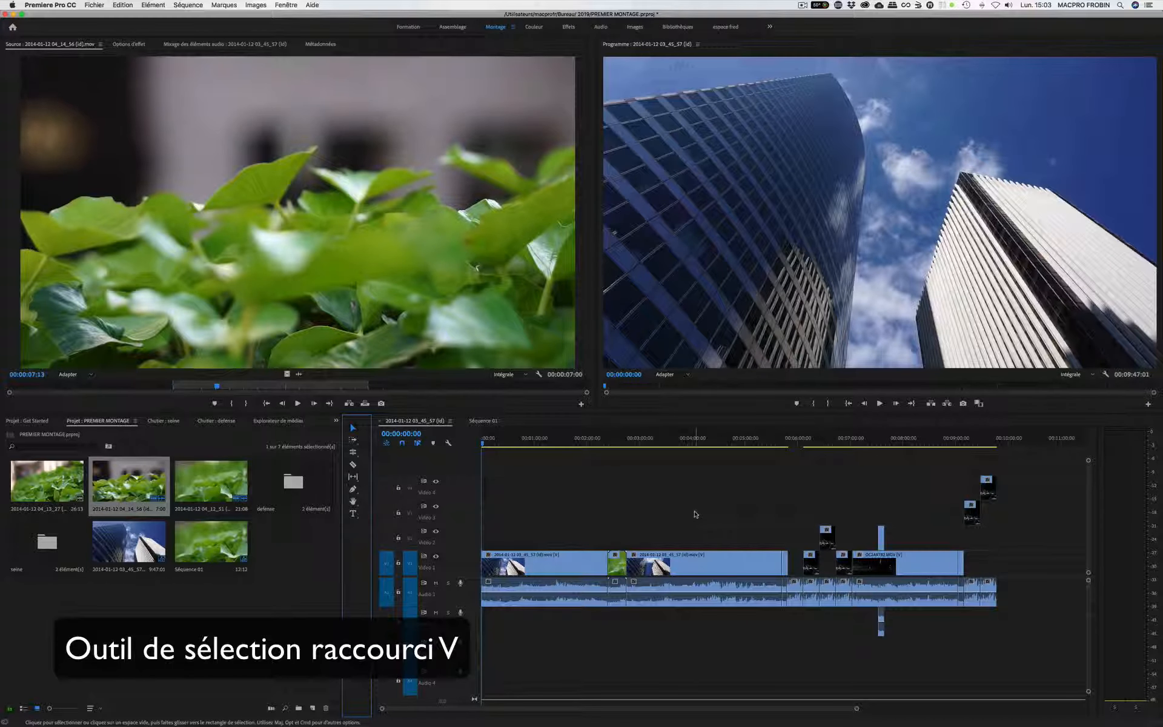
left_click(648, 441)
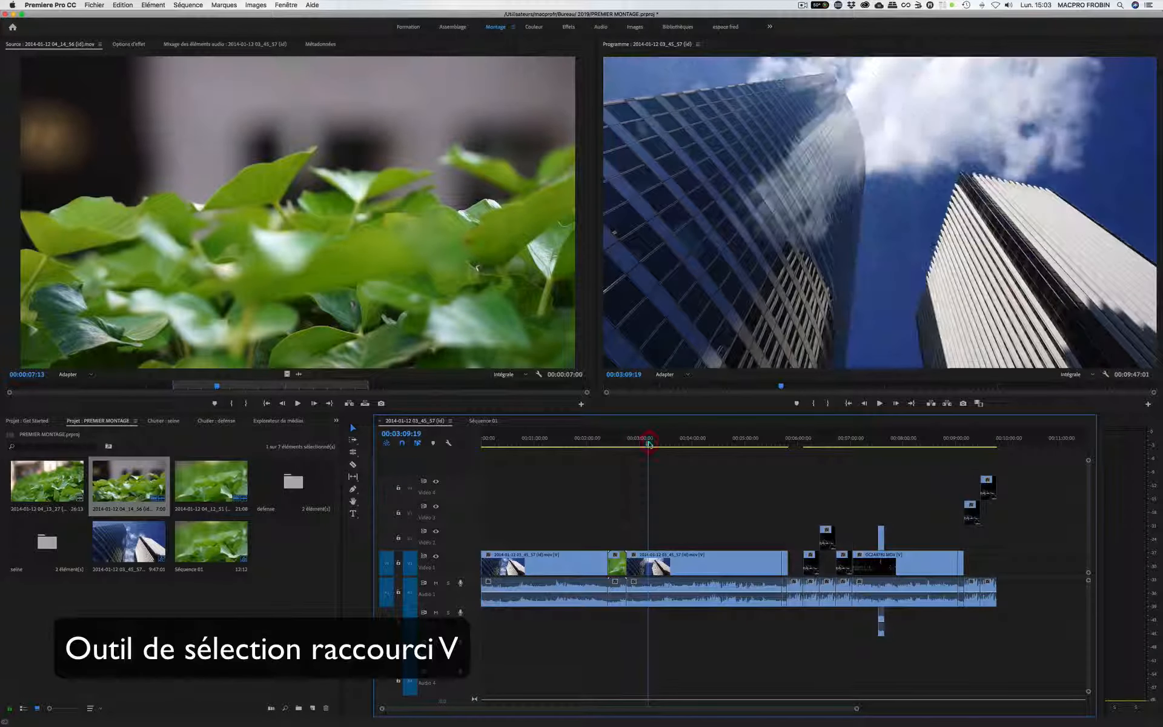
left_click(566, 558)
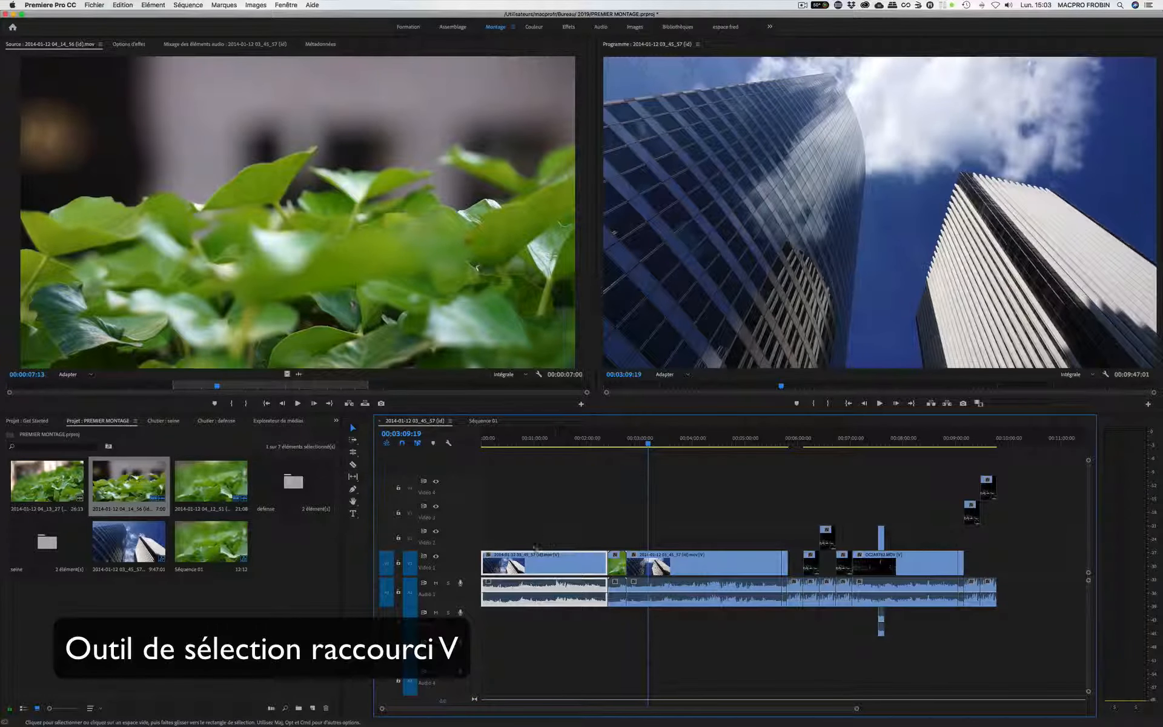
left_click(616, 567)
left_click(681, 564)
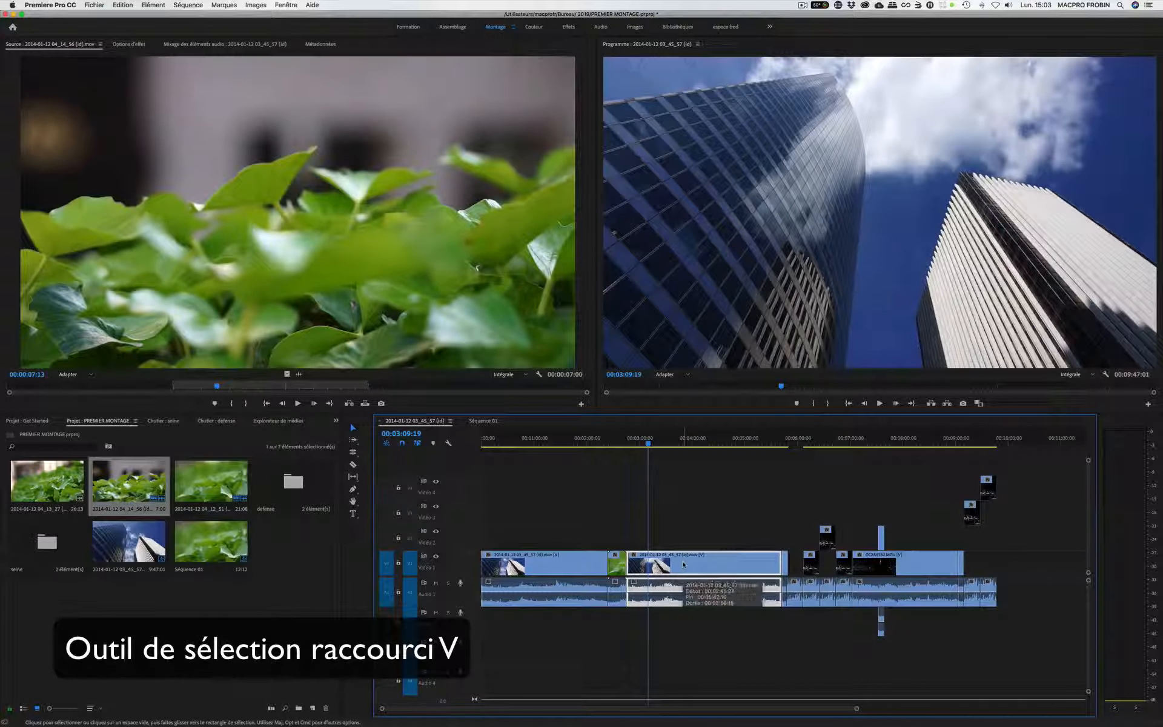
left_click(574, 563, "shift")
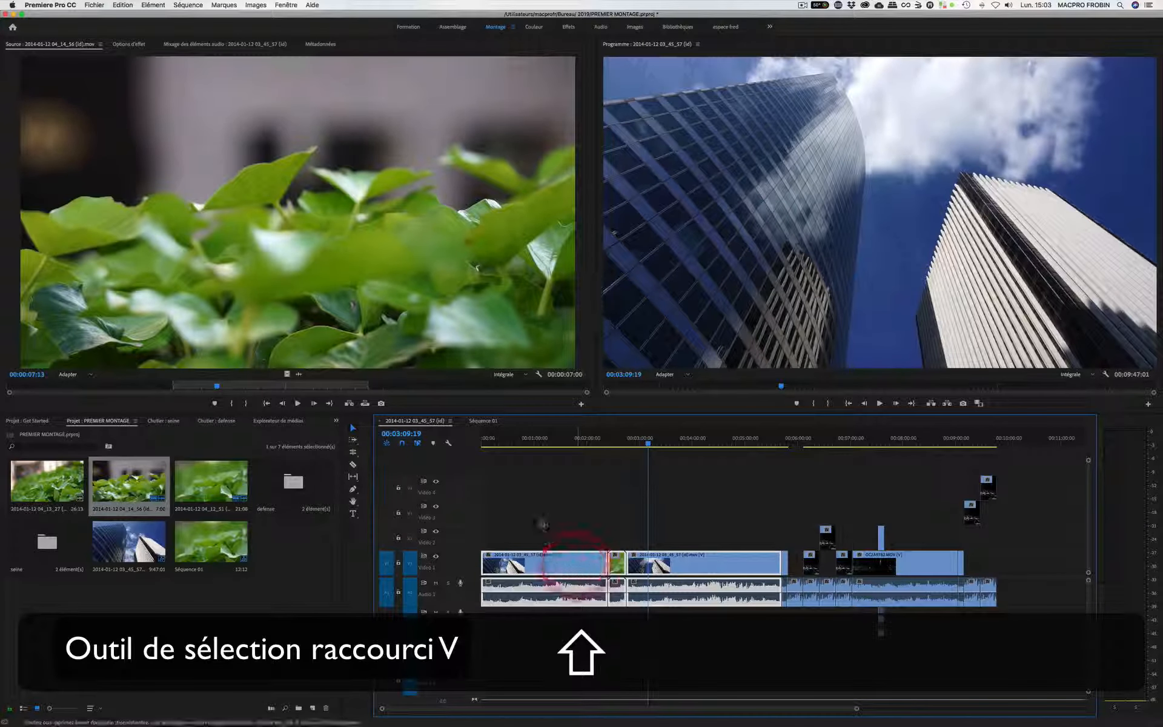
Move all clips of the sequence about one minute later and back to the sequence start
left_click_drag(522, 506, 1025, 659)
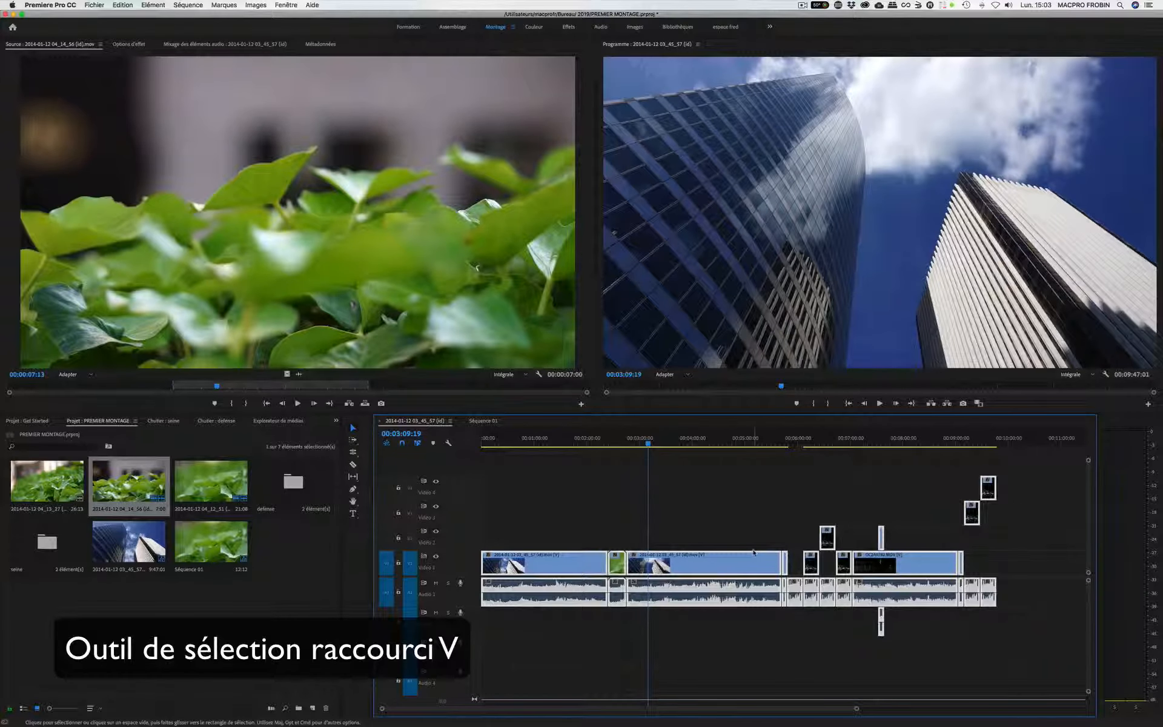
left_click_drag(681, 563, 739, 566)
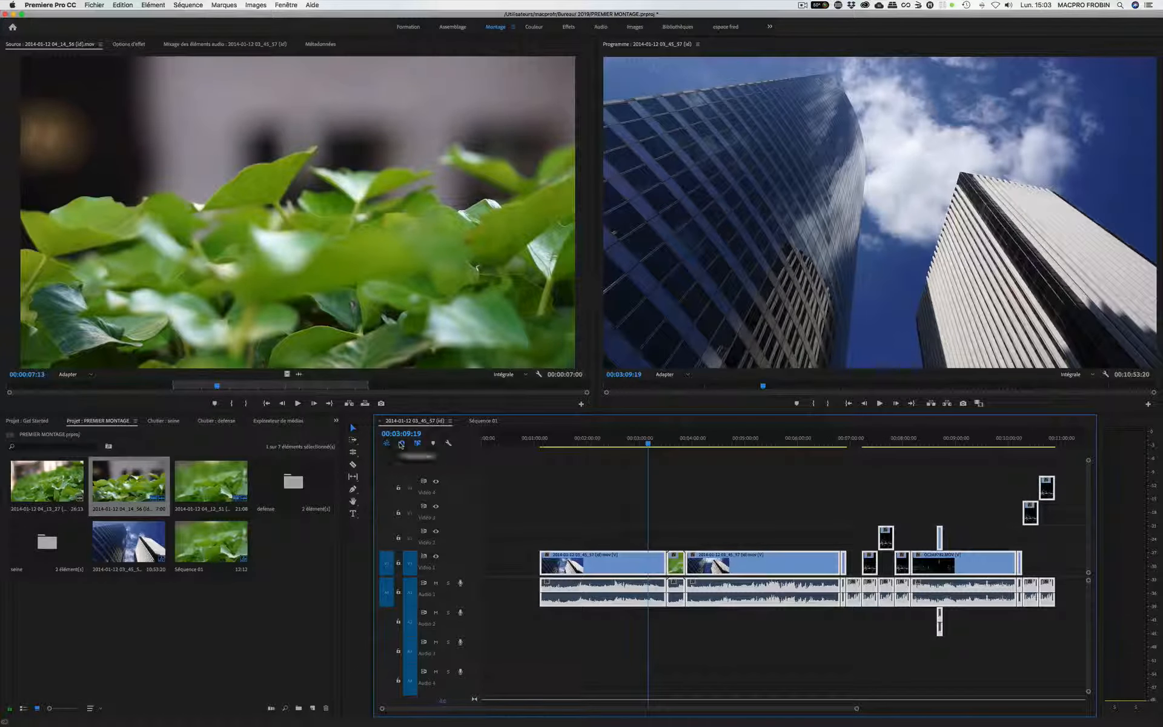
left_click_drag(592, 563, 533, 565)
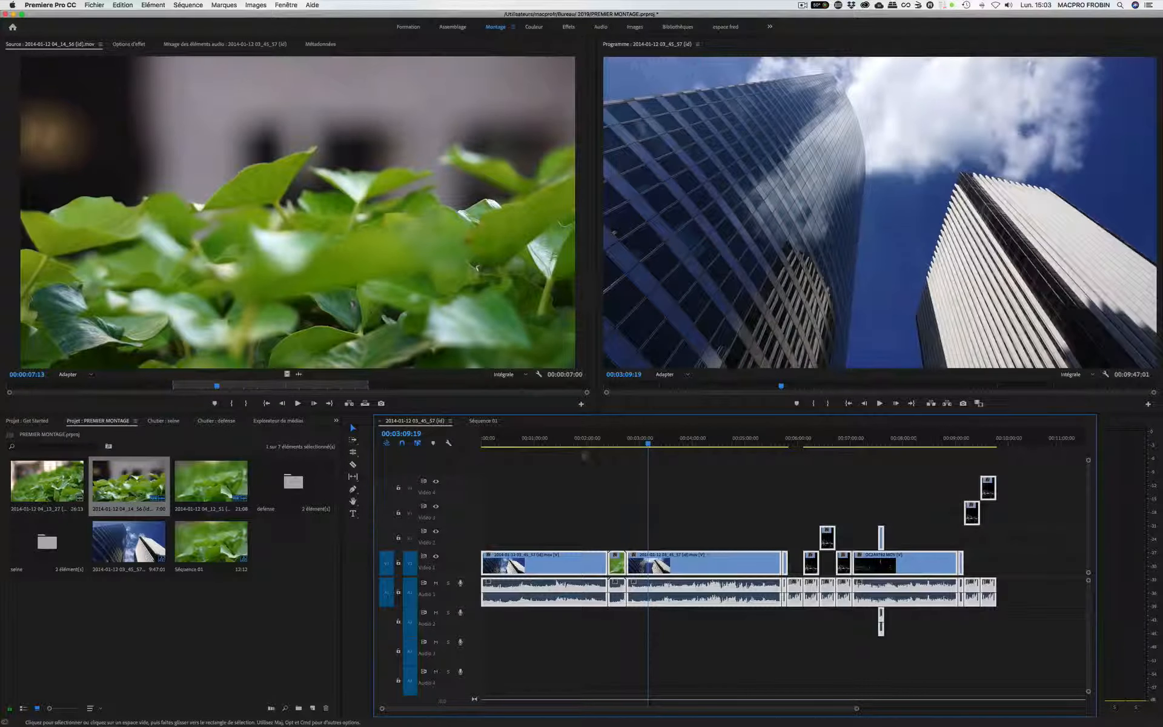
Delete all clips from the sequence and return the playhead to its start
left_click_drag(525, 456, 1026, 662)
key("BackSpace")
left_click_drag(508, 438, 442, 462)
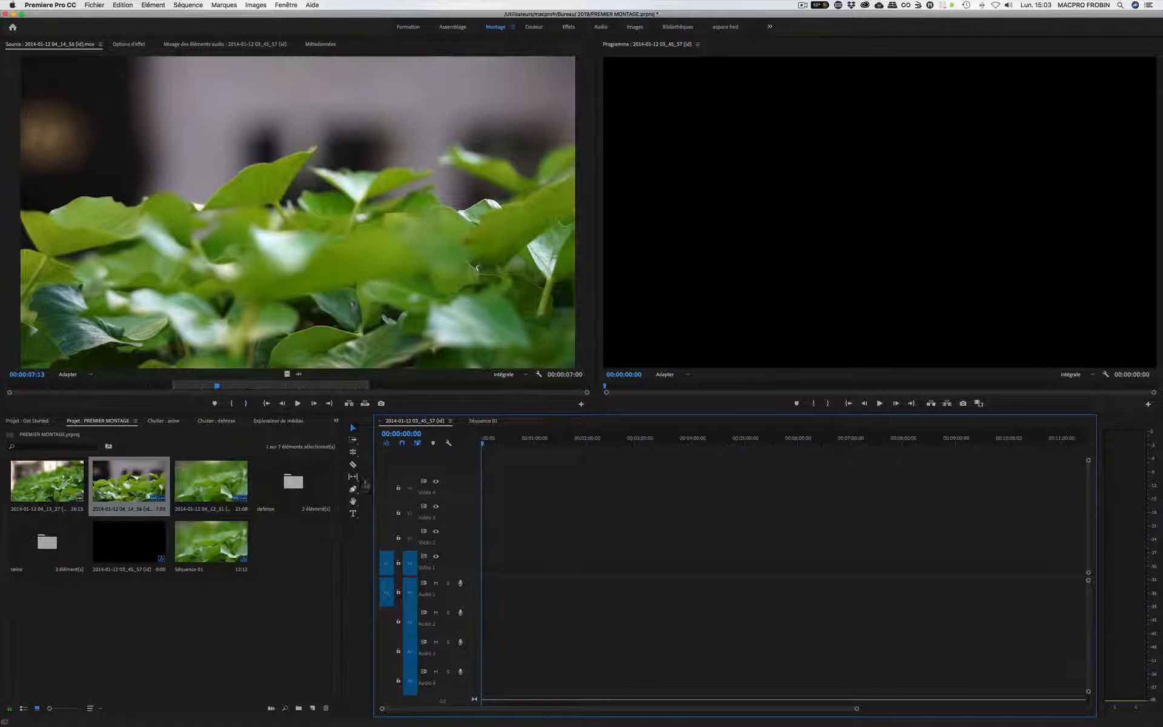
Create a new sequence named Séquence 02 with the DSLR 1080p25 preset
left_click(485, 421)
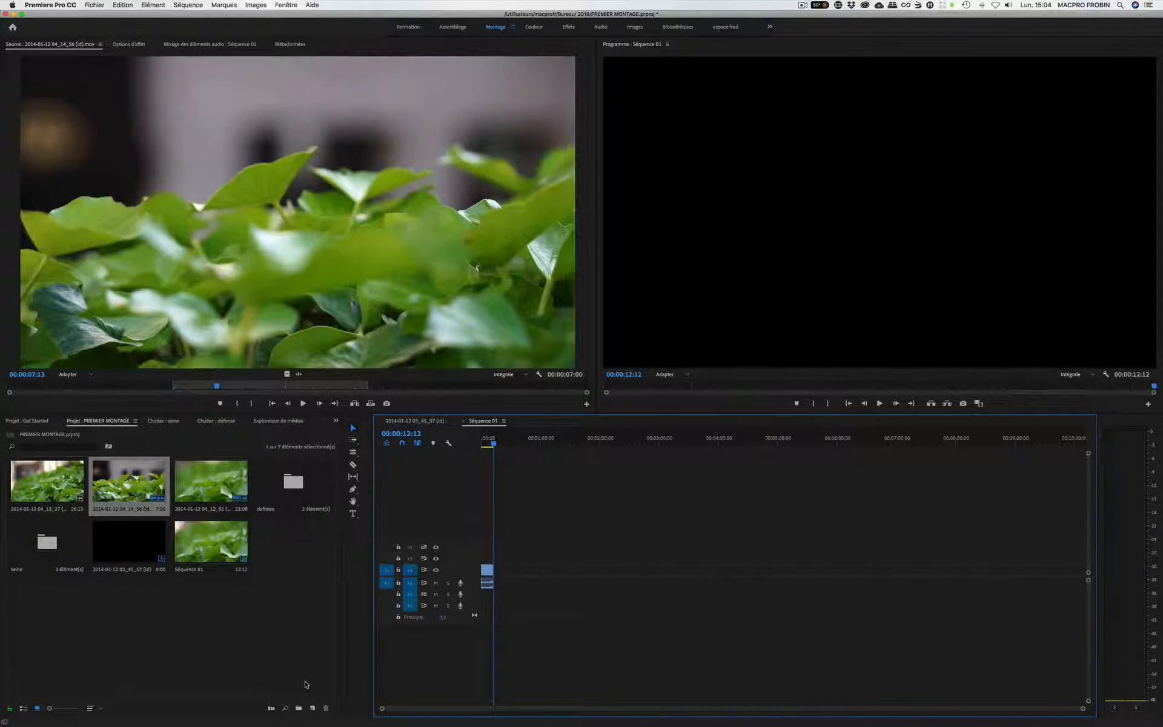
left_click(313, 707)
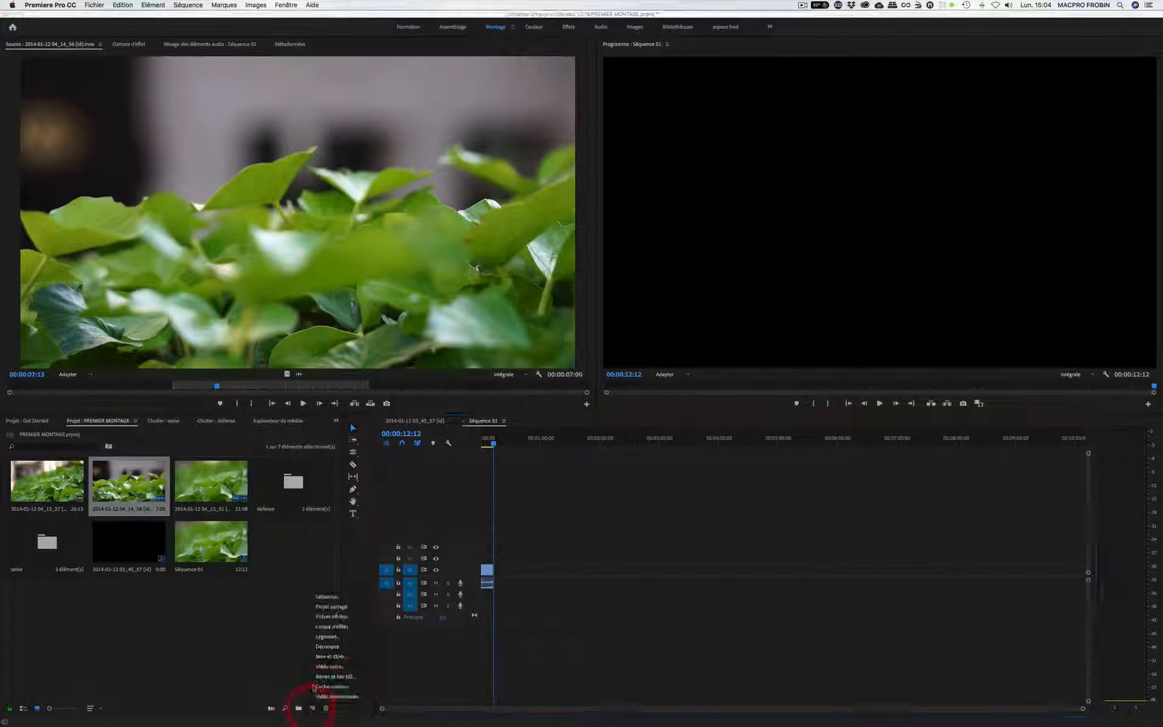
left_click(324, 596)
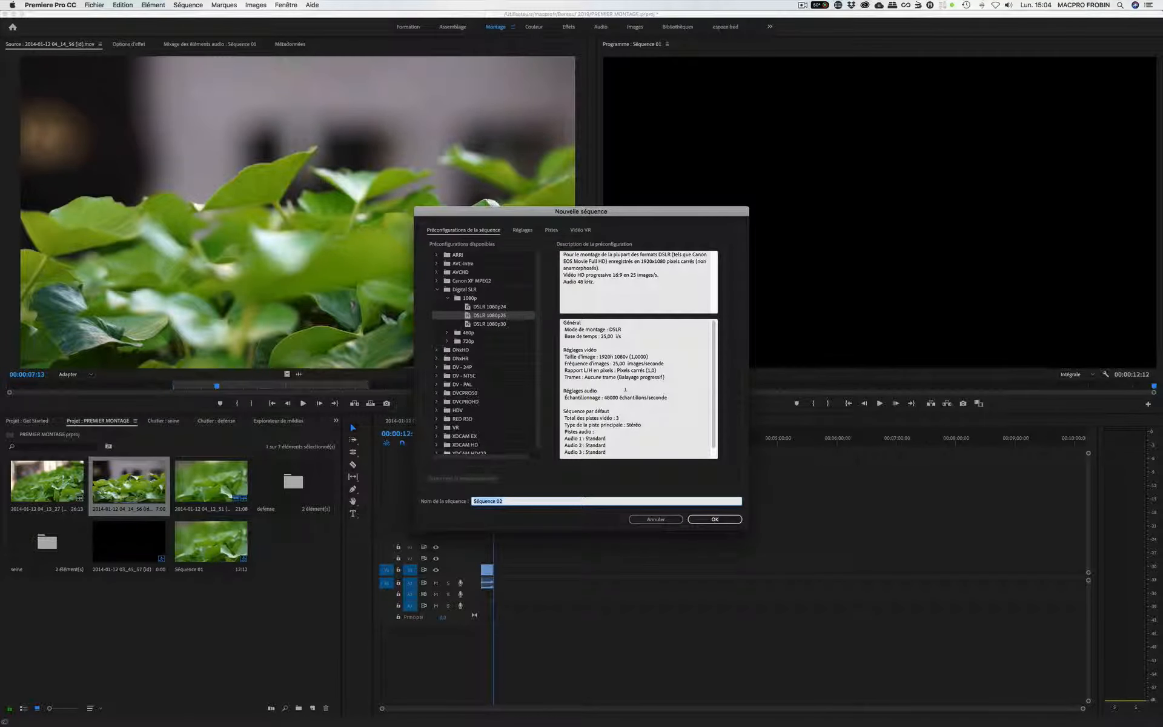
left_click(721, 522)
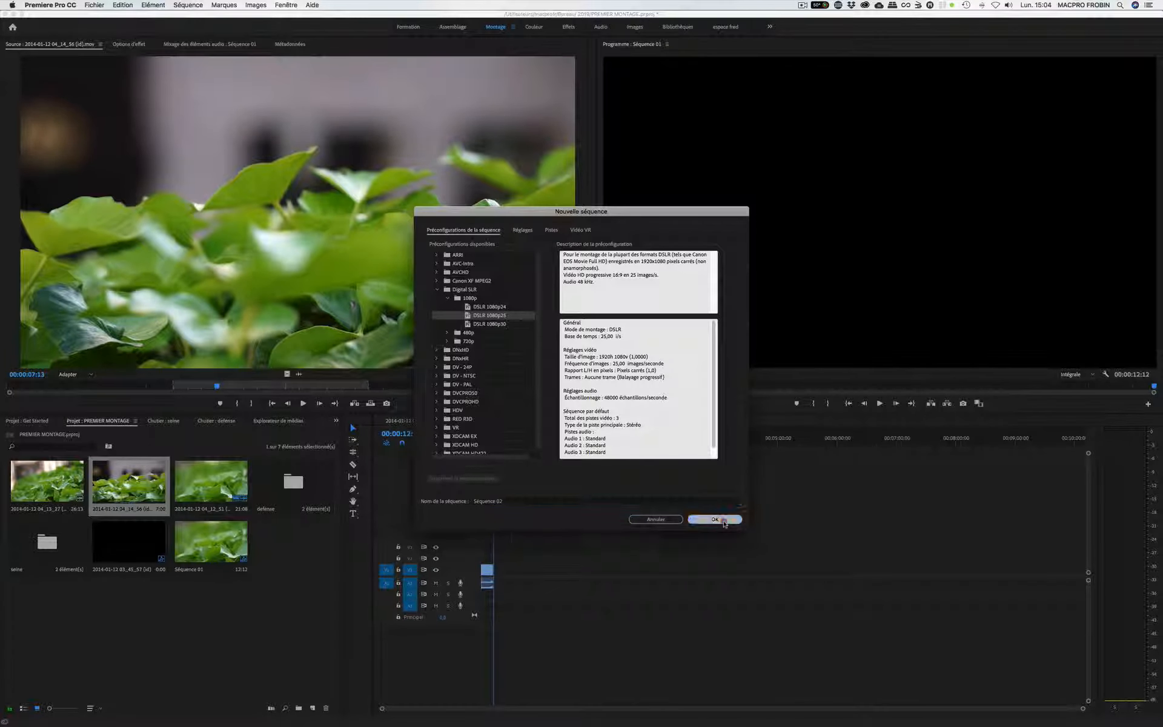
left_click_drag(496, 447, 459, 447)
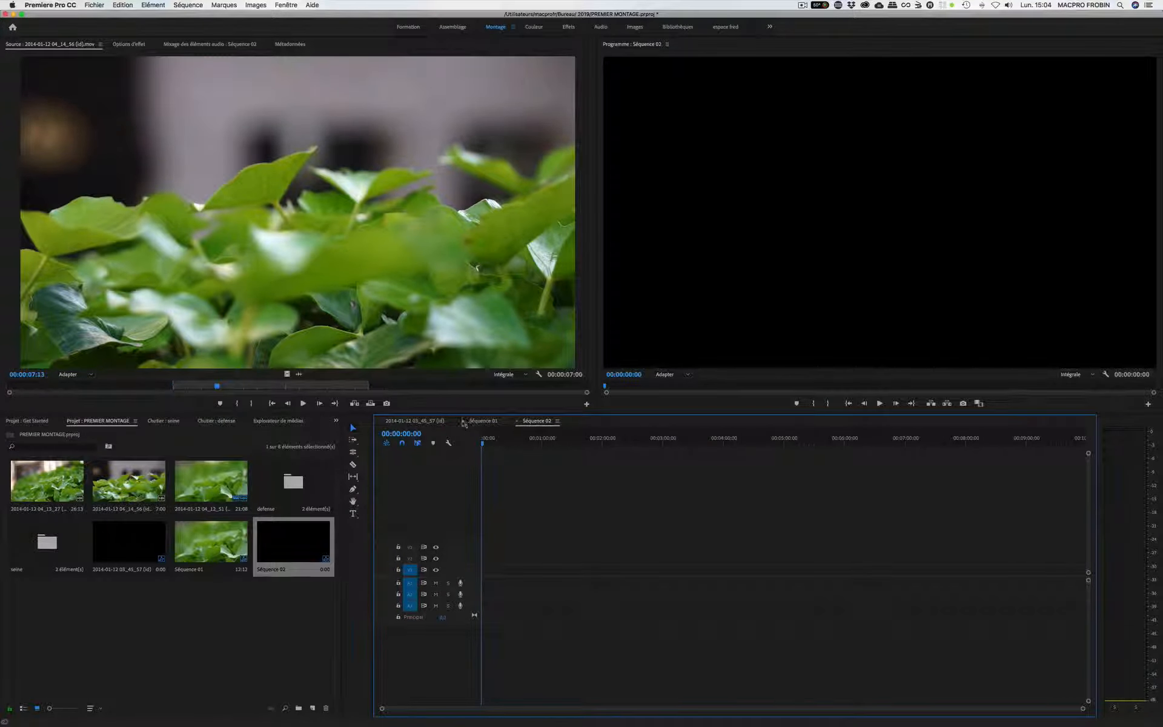
Close all open sequences and reopen only the new empty sequence from the project
left_click(463, 422)
left_click(463, 422)
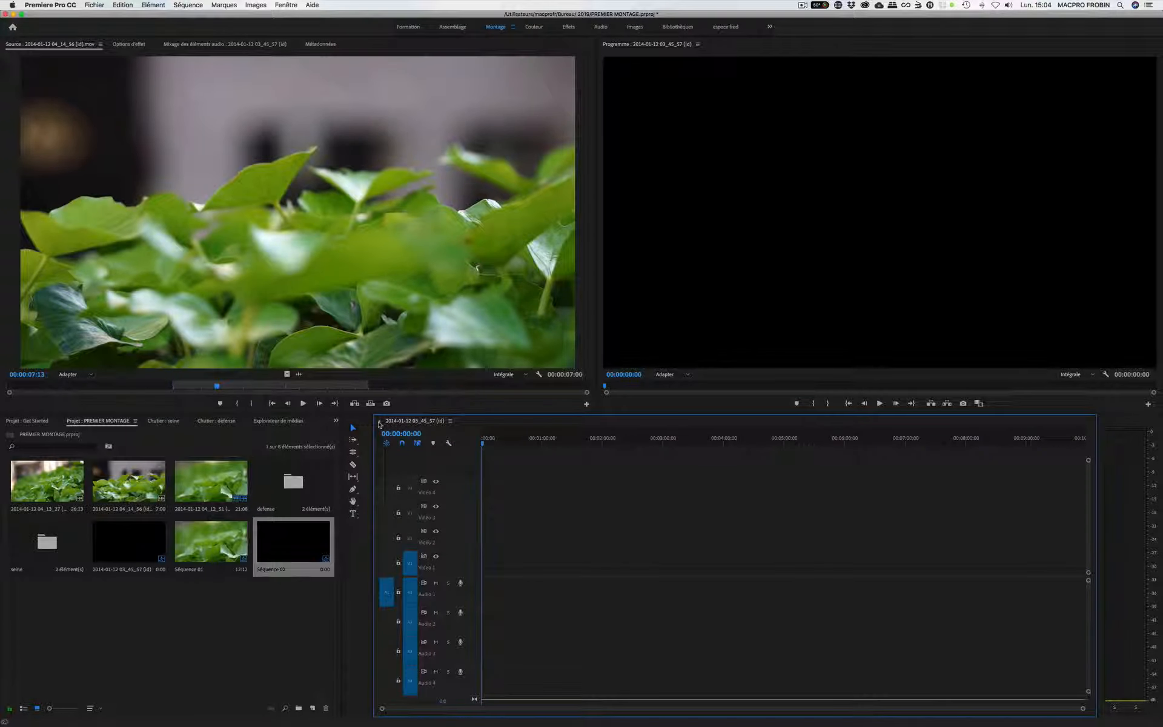
left_click(380, 422)
left_click(246, 636)
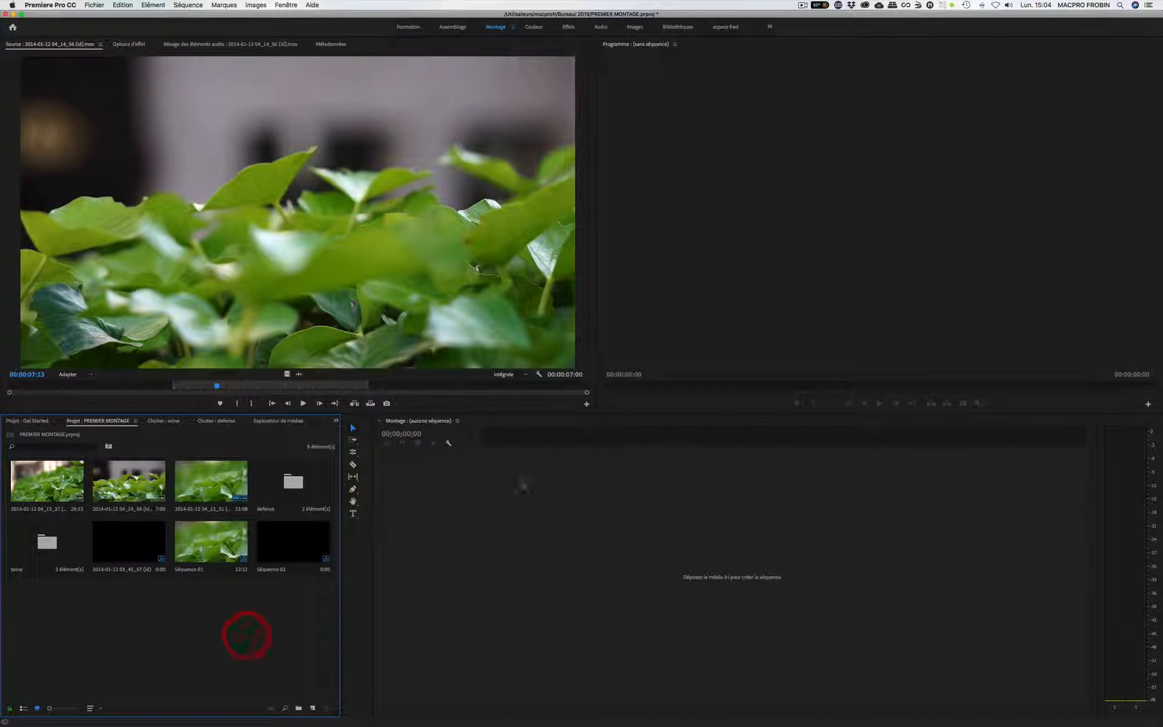
double_click(295, 545)
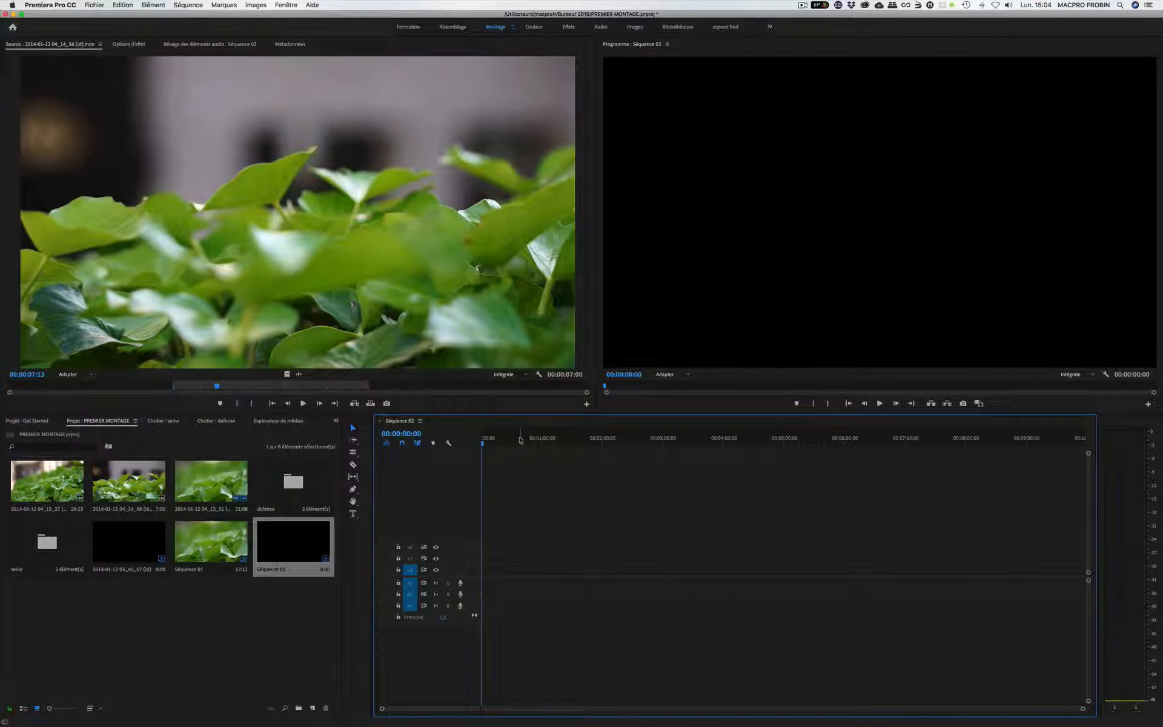
left_click_drag(519, 440, 448, 461)
Scrub the loaded source clip back to its in point and open Séquence 01 in the timeline
left_click(306, 287)
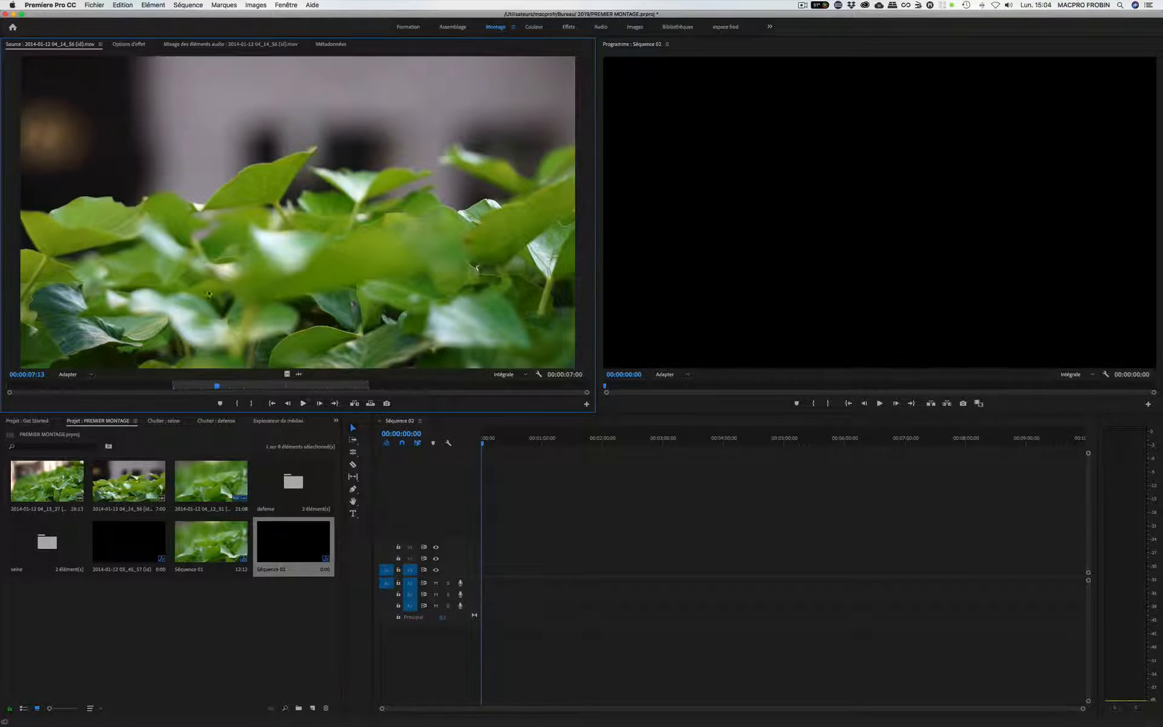
left_click_drag(236, 385, 177, 386)
left_click(128, 483)
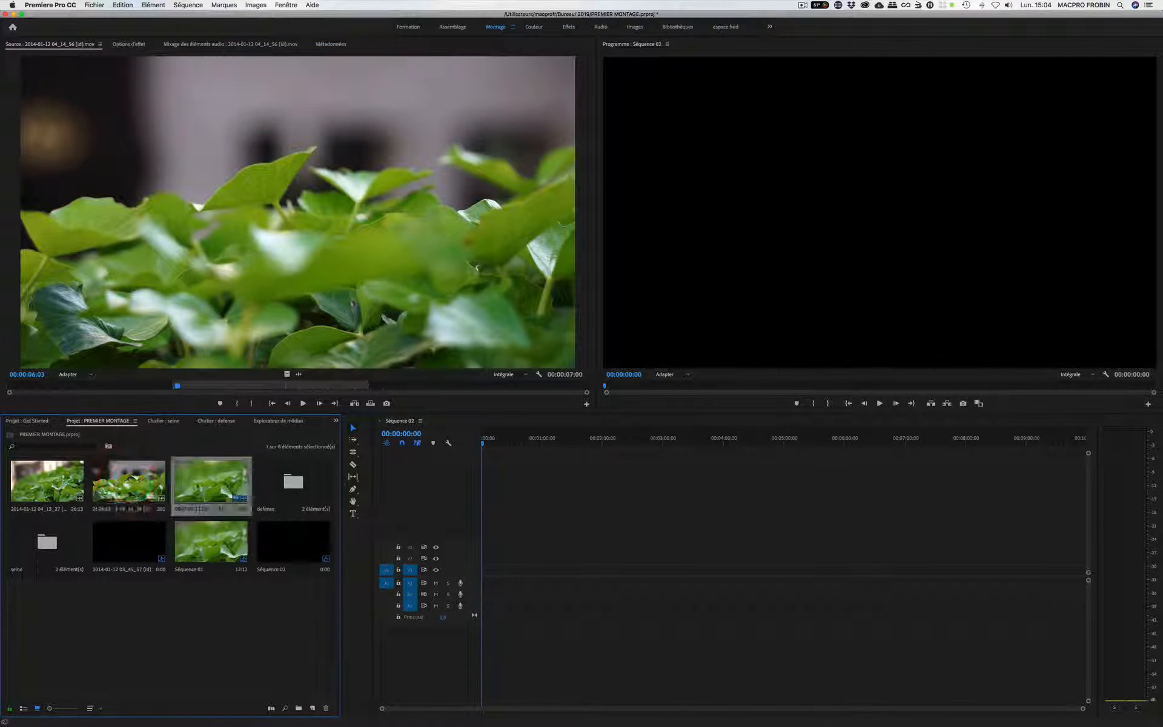
left_click(200, 548)
double_click(199, 548)
double_click(60, 487)
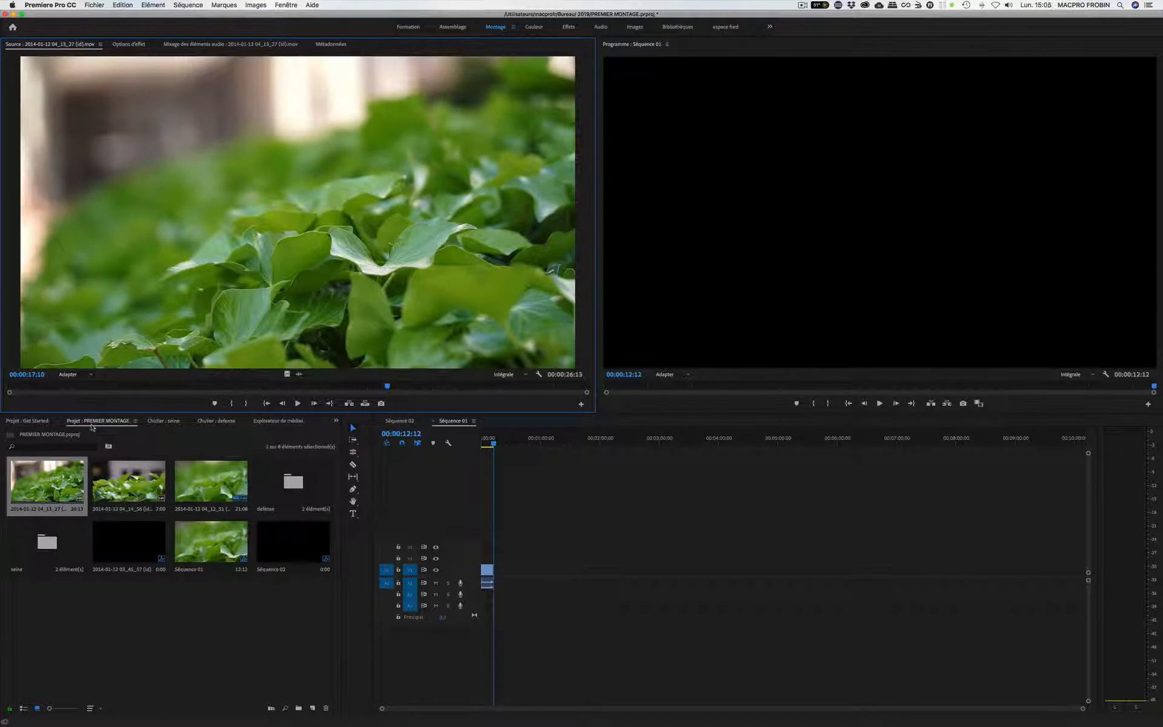
double_click(129, 482)
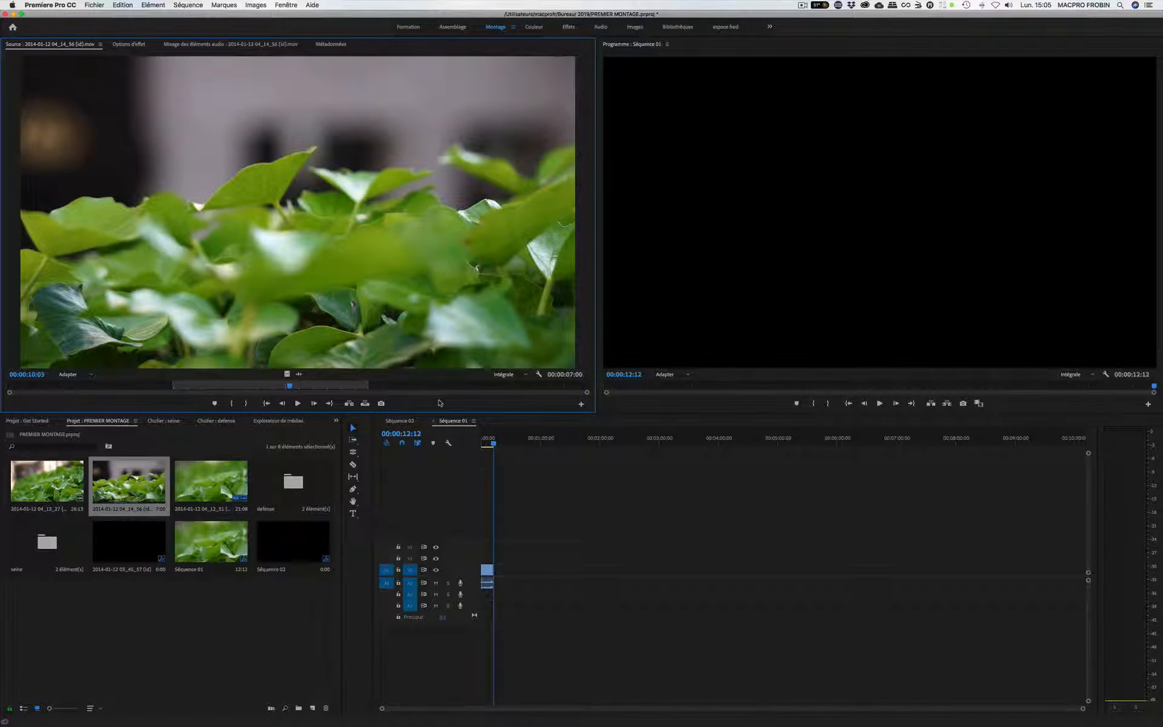
double_click(300, 490)
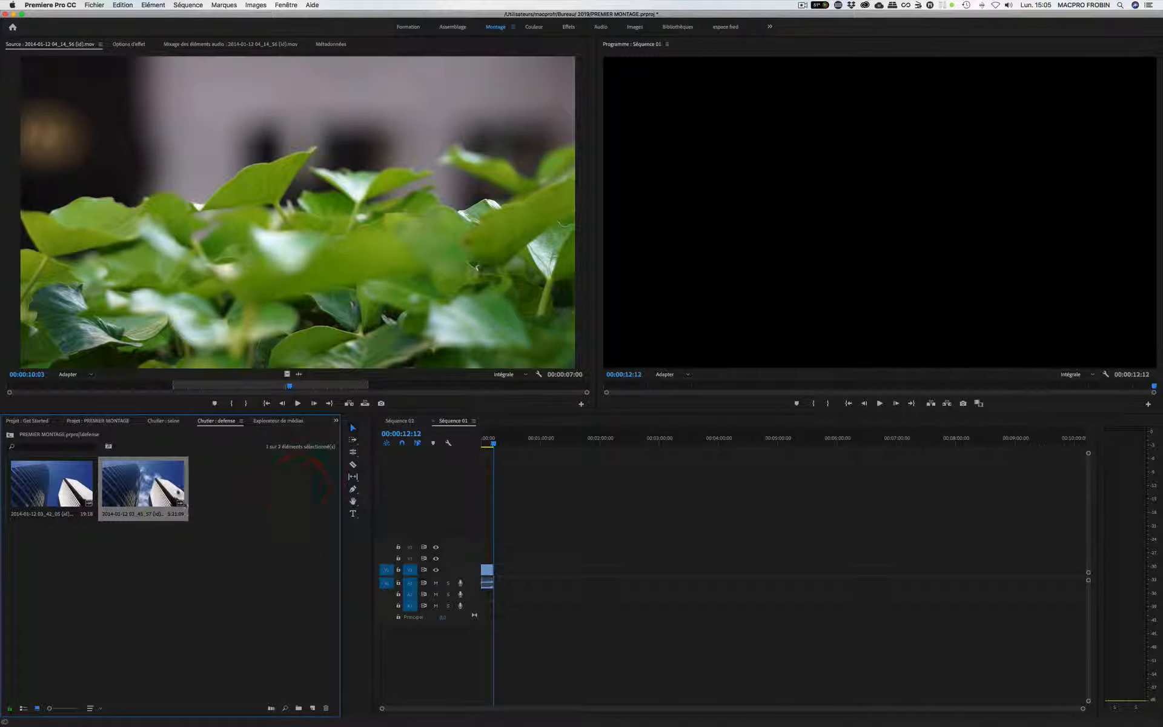
double_click(129, 491)
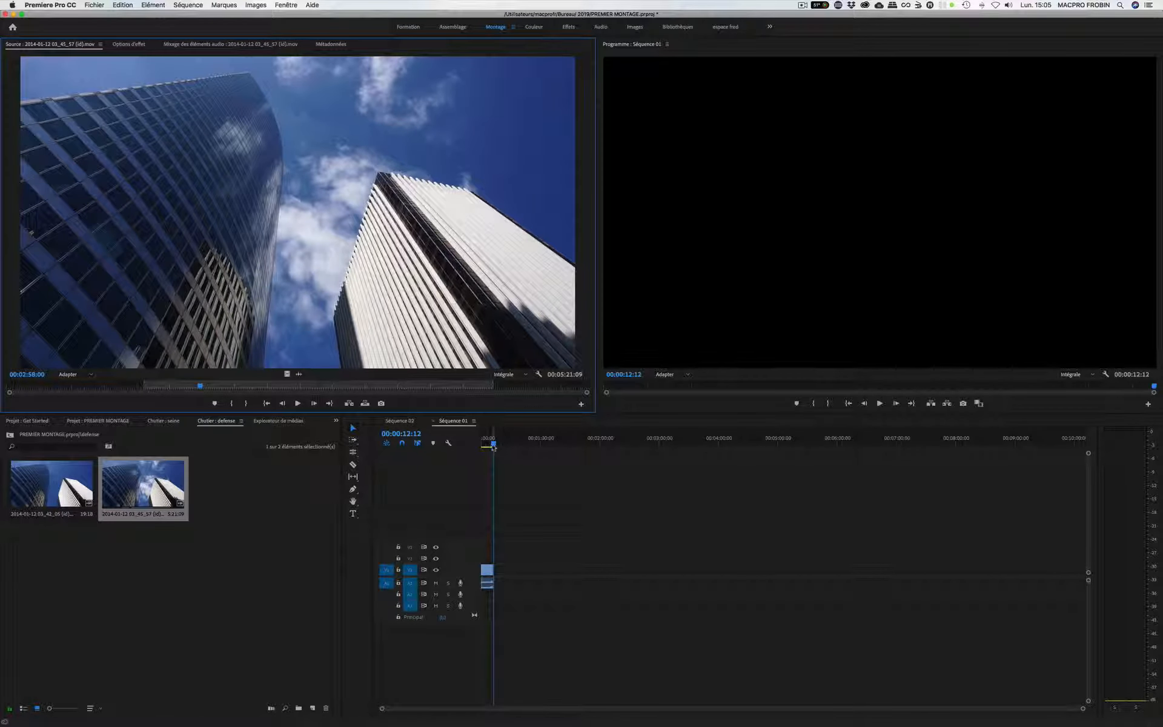
left_click(432, 453)
key("Home")
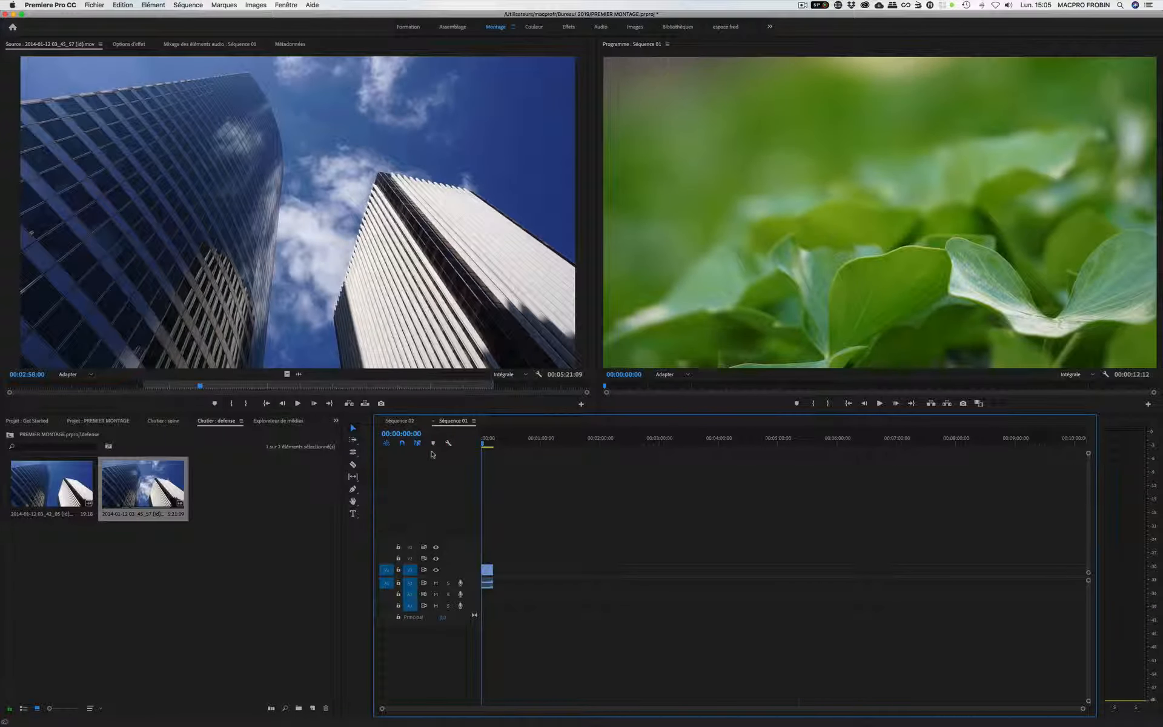
key("semicolon")
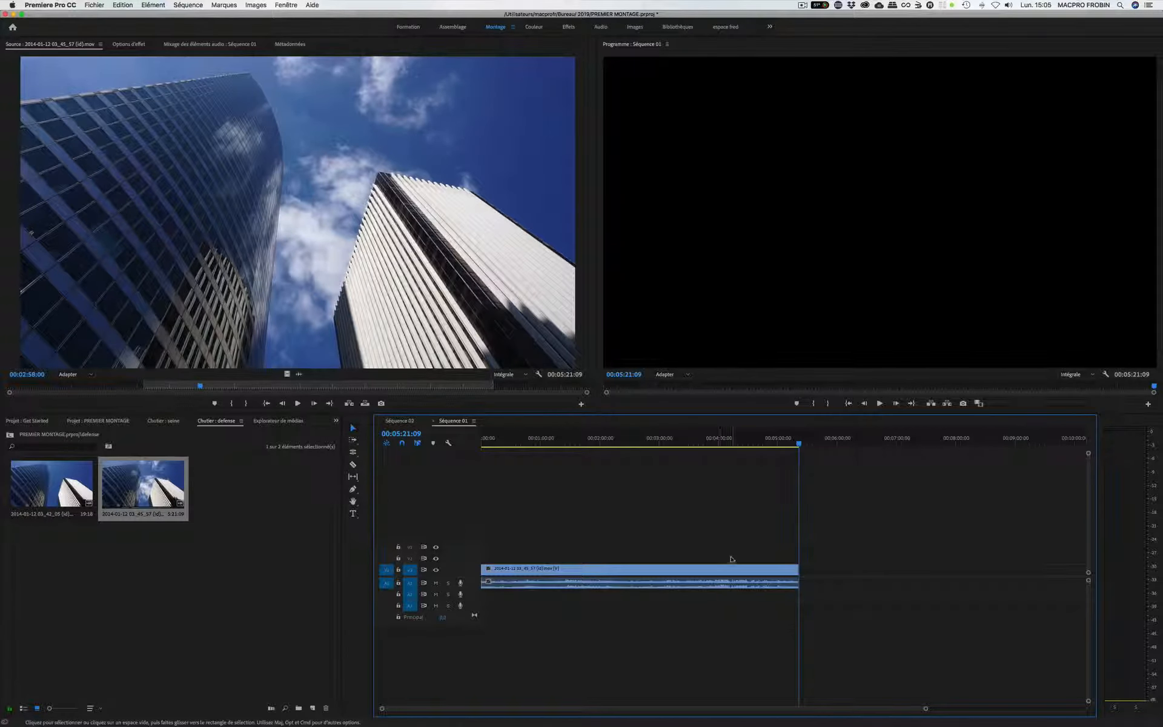
left_click(700, 445)
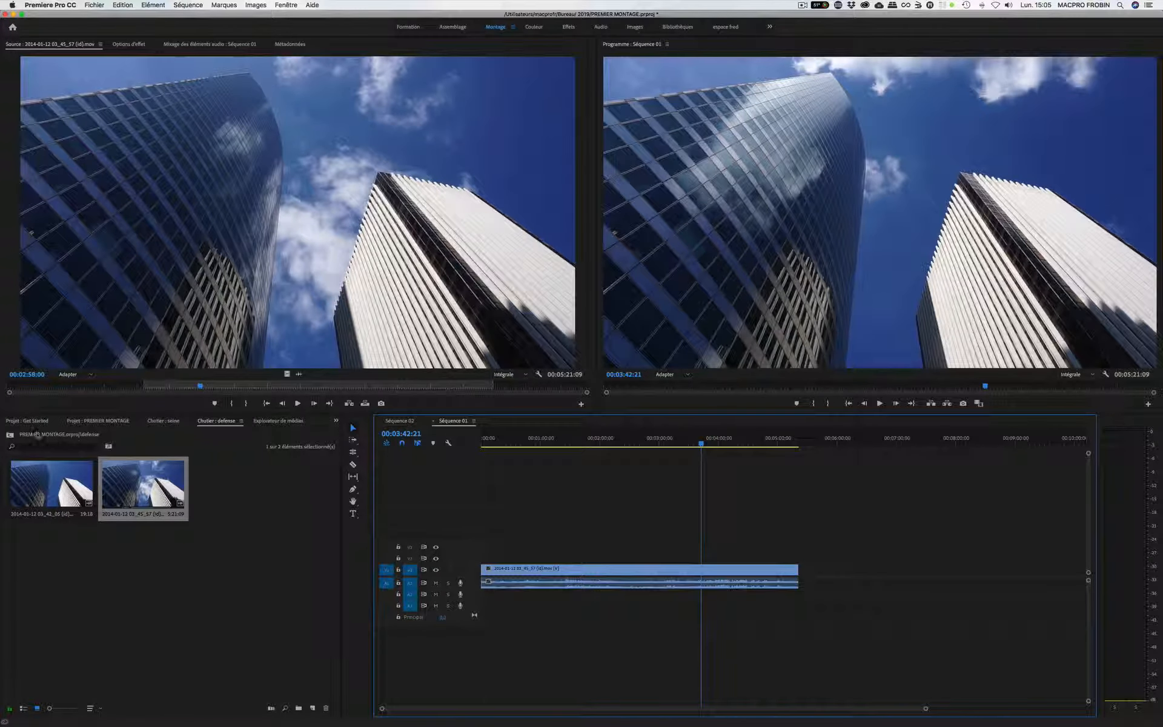
left_click(96, 421)
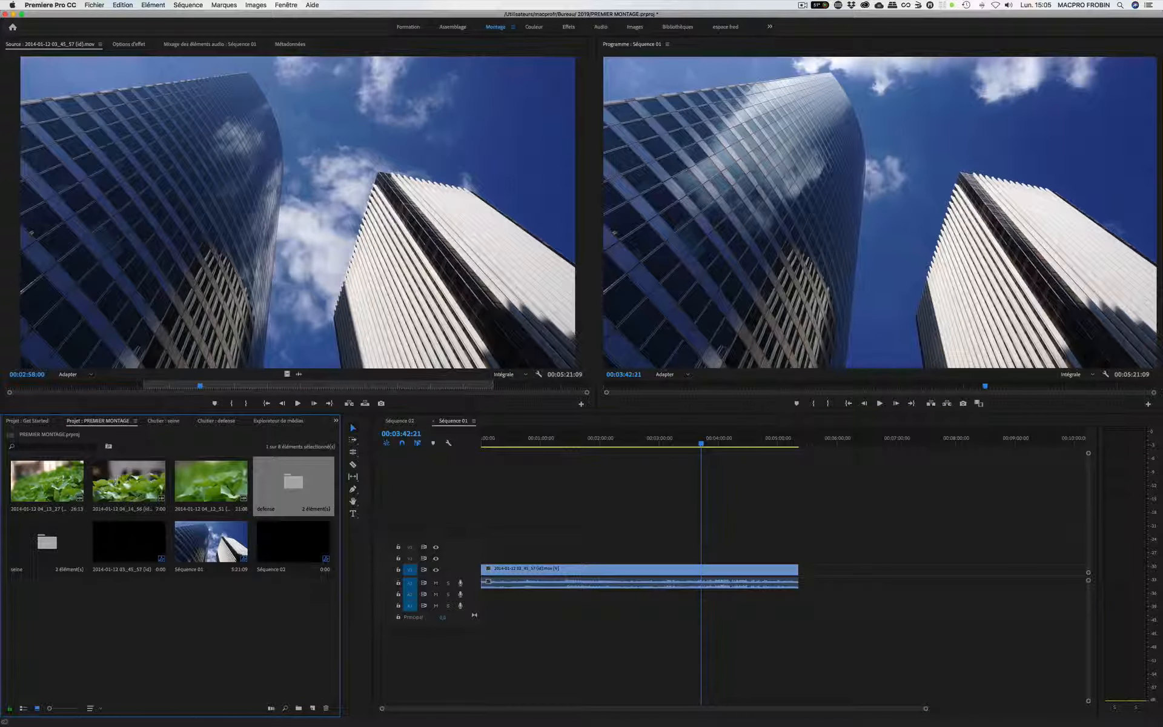
double_click(128, 480)
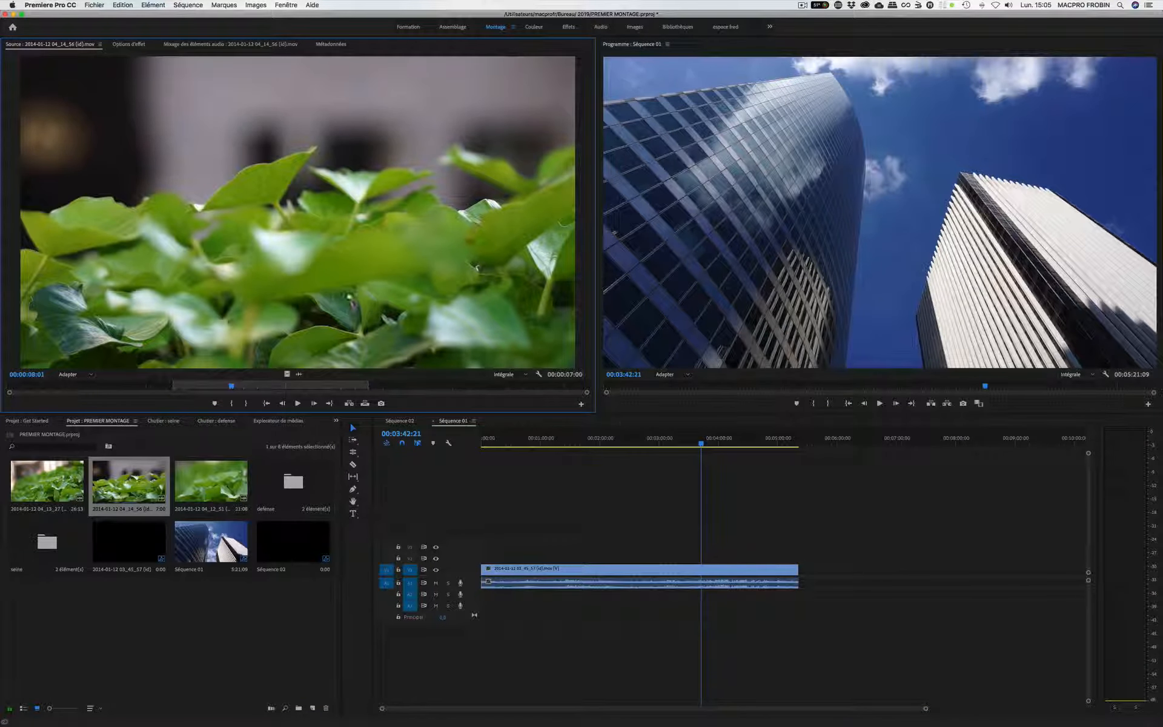
left_click_drag(349, 296, 799, 580)
Place the playhead at 00:05:21:04, just before the cut between the two clips
left_click_drag(777, 442, 799, 457)
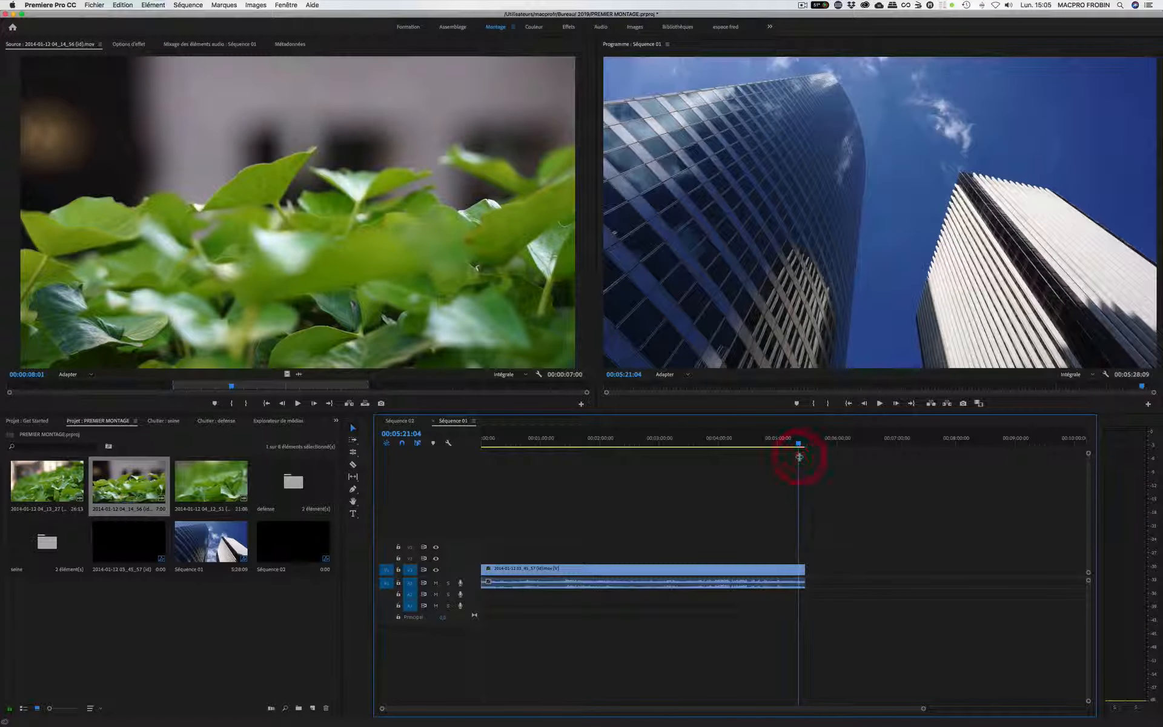
key("equal")
key("equal")
key("equal")
key("equal")
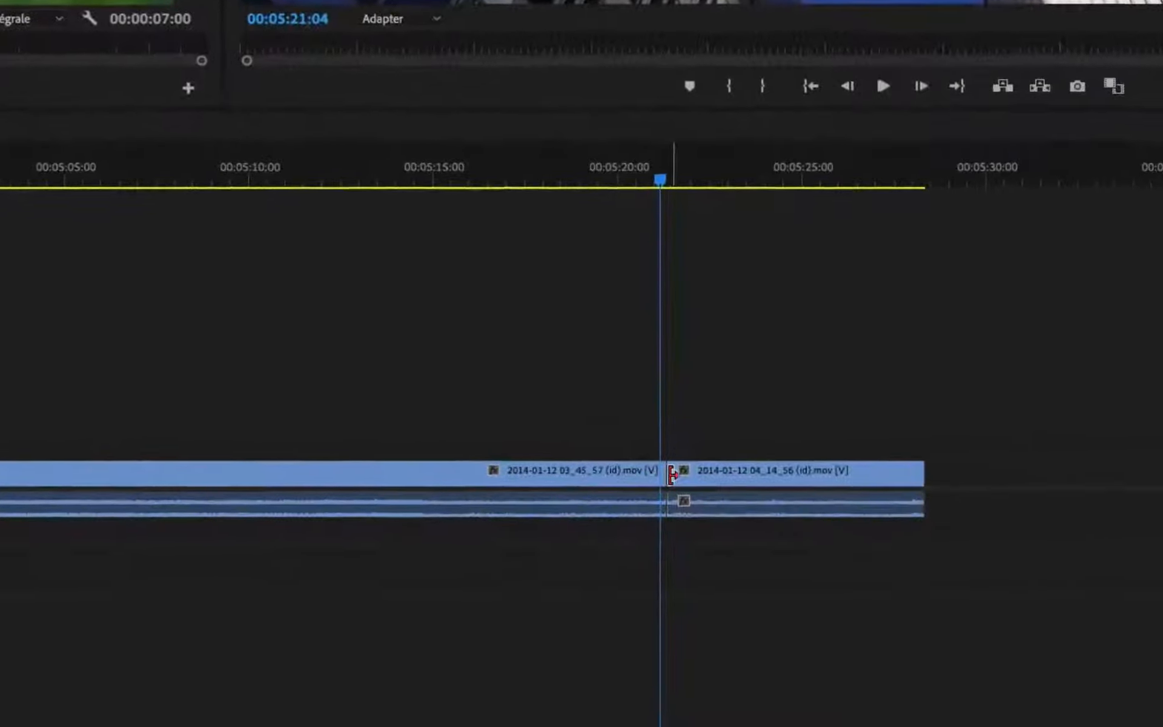
key("equal")
key("equal")
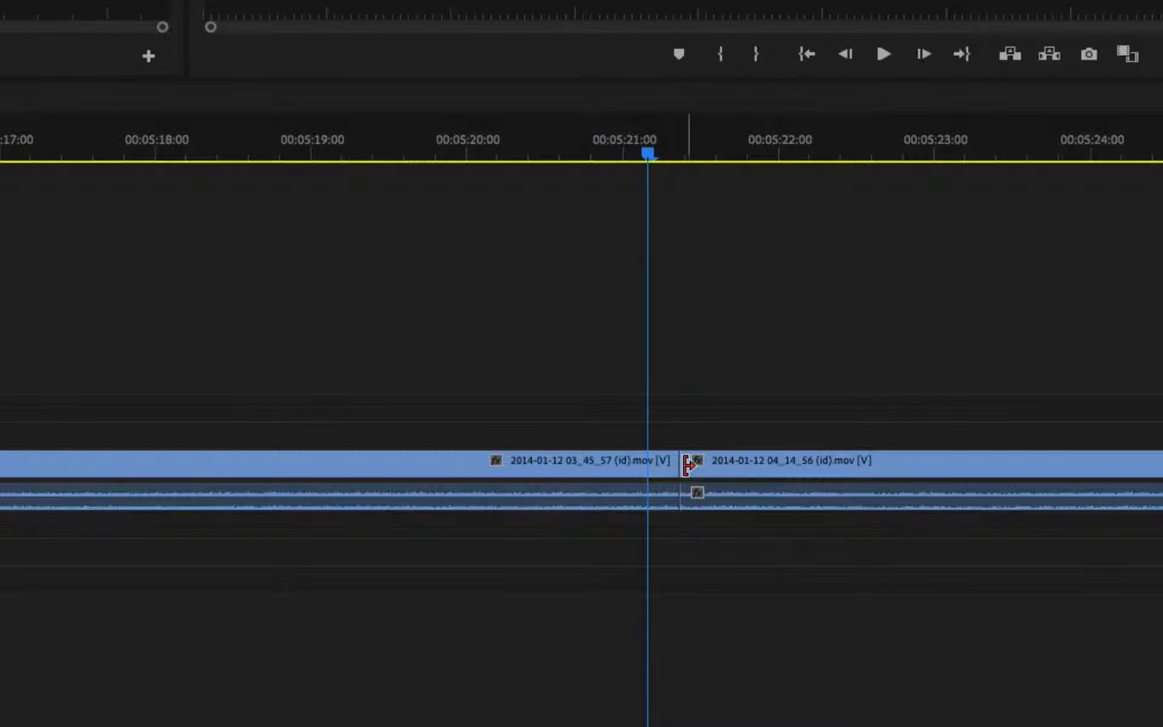
At the cut, select the first clip's out point and switch the selection to the second clip's in point
left_click(837, 471)
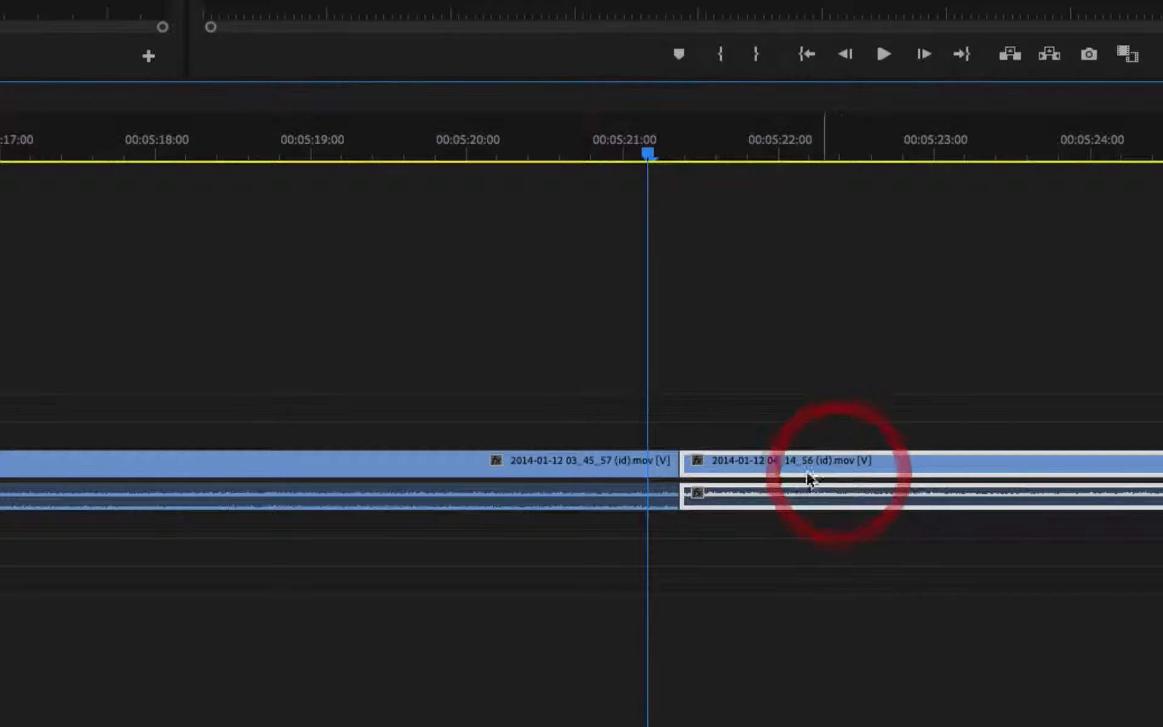
left_click(676, 463)
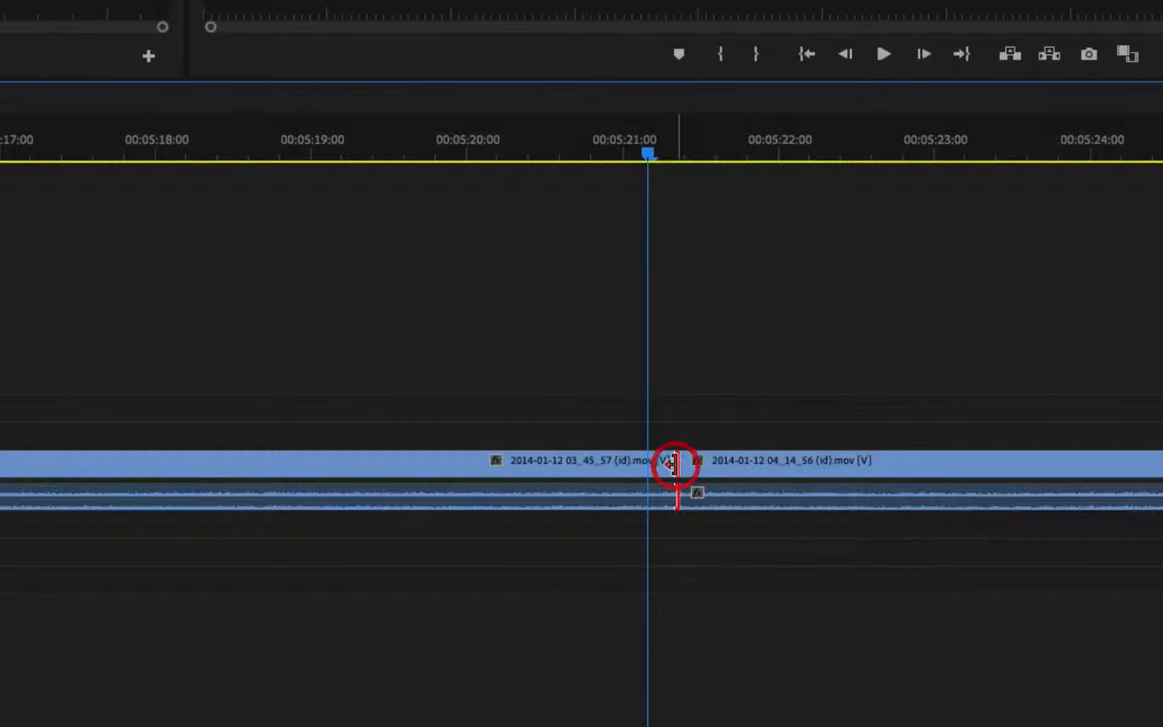
left_click(628, 472)
left_click(669, 461)
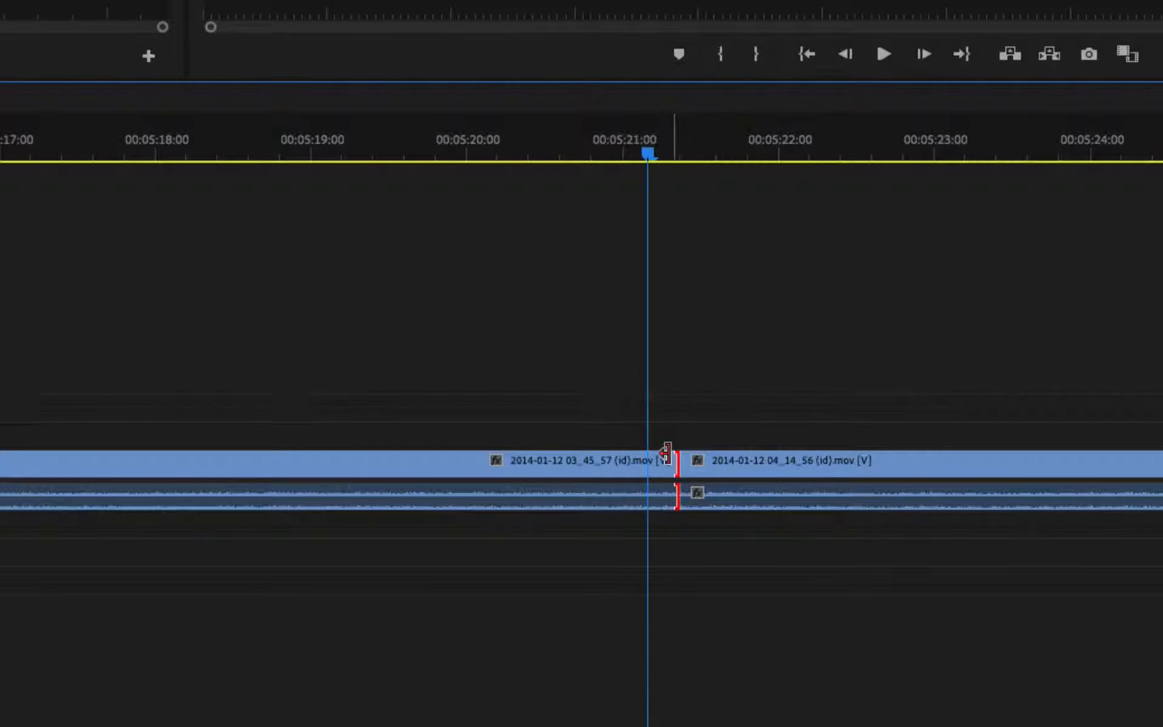
left_click_drag(666, 452, 681, 475)
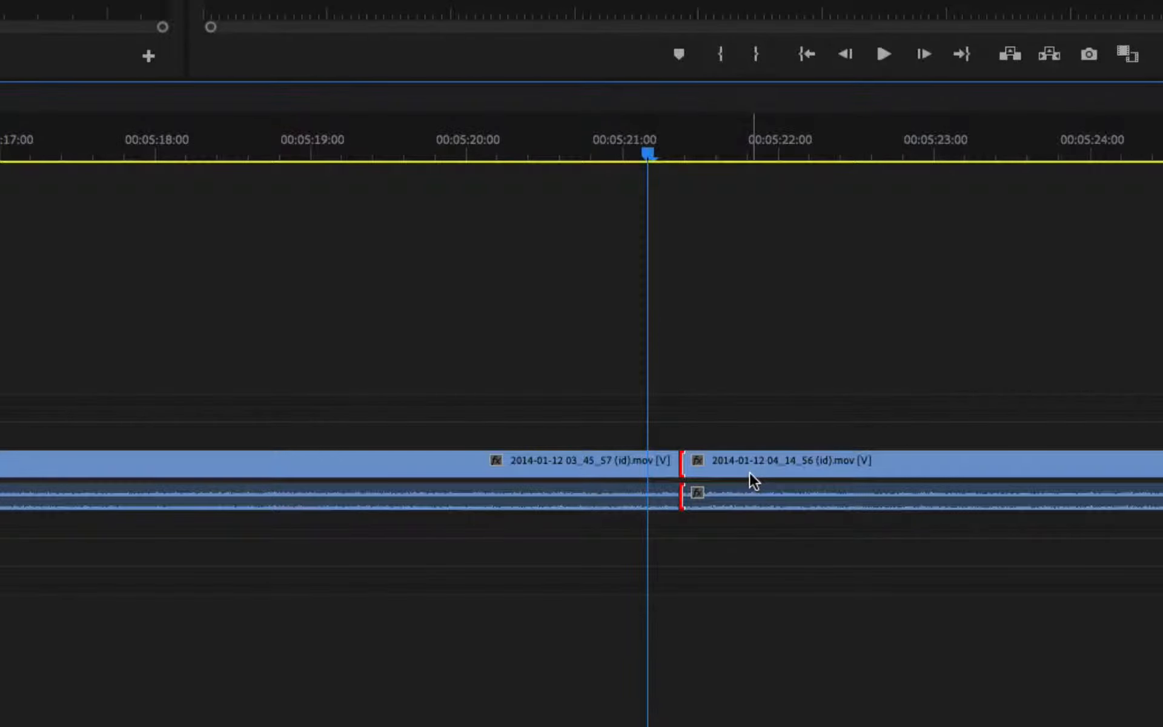
Shorten the first clip's end to about 00:05:19:18 with the Selection tool and place the playhead at 00:05:18:18
mouse_move(750, 472)
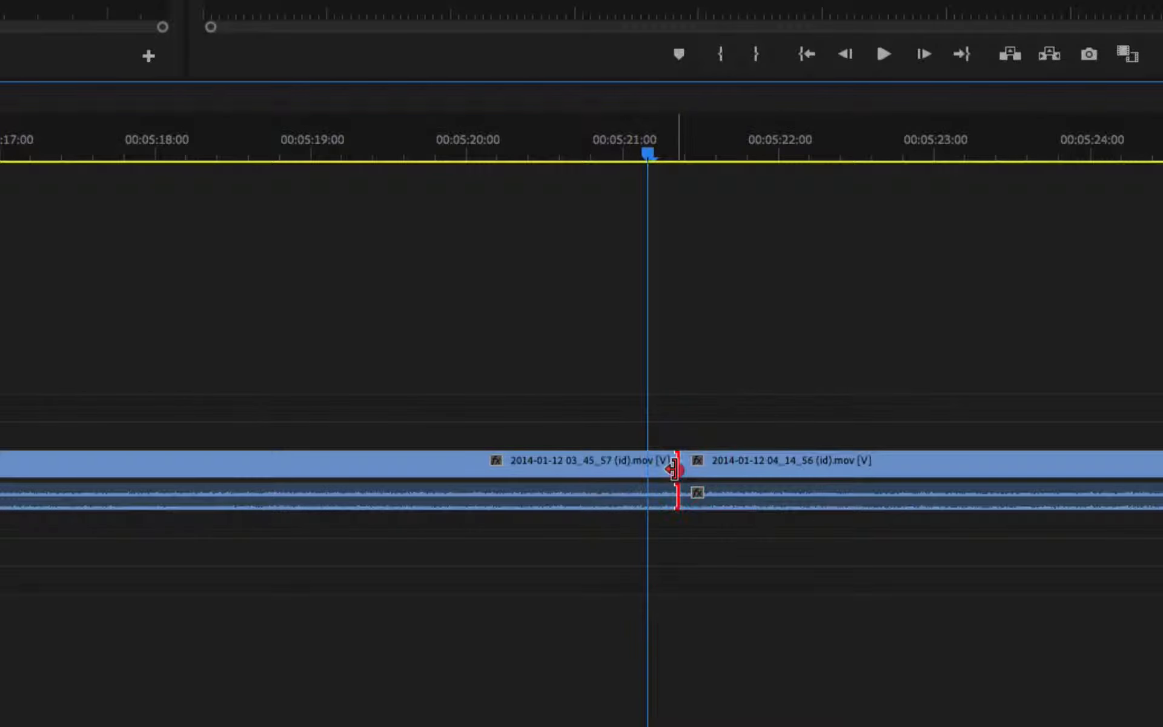
left_click_drag(676, 473, 413, 483)
left_click_drag(327, 145, 268, 172)
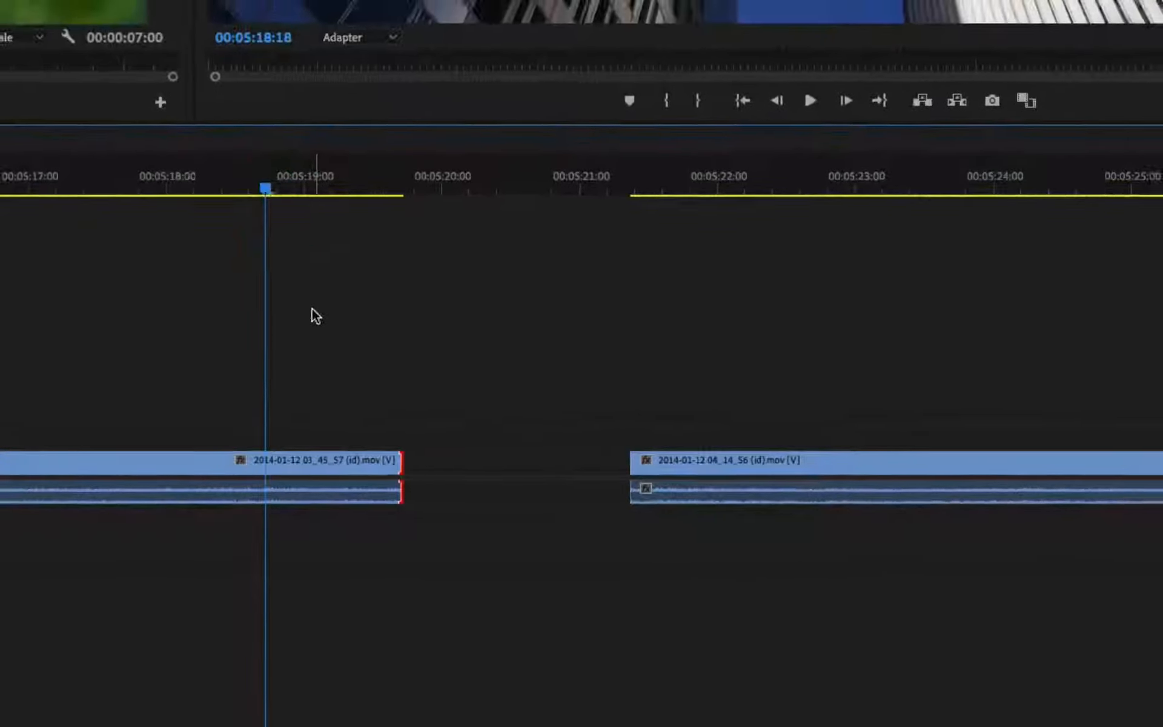
key("backslash")
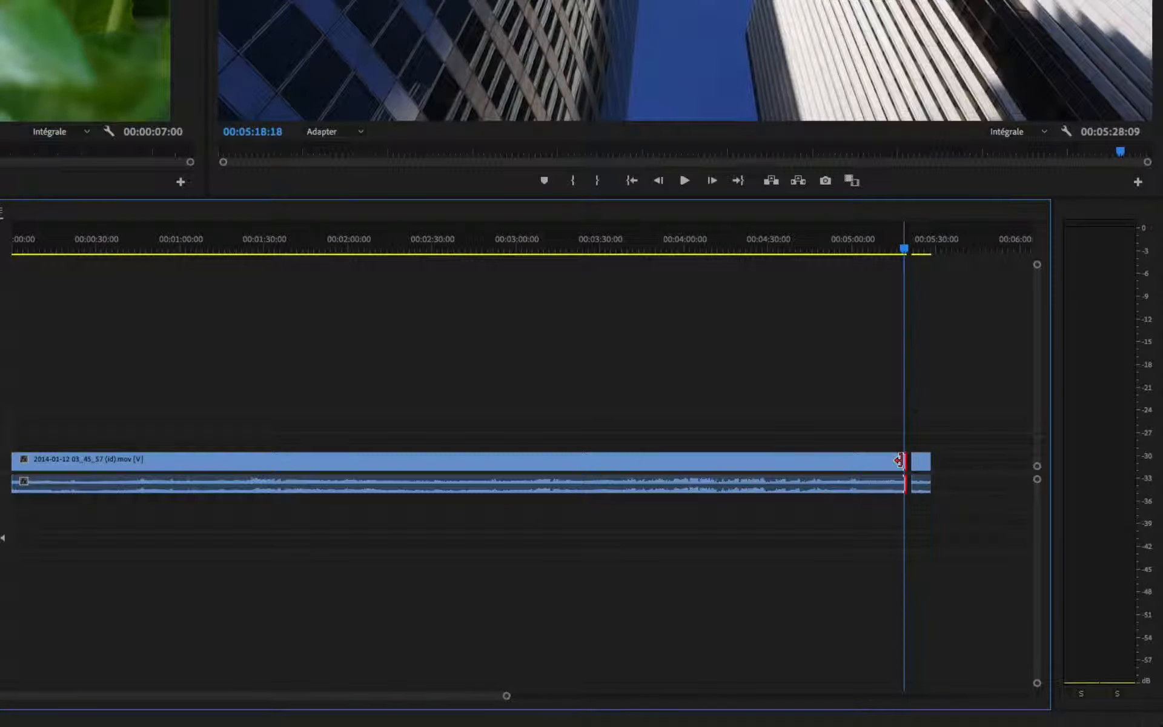
Shorten the first clip's end to about 00:01:47:05 and close the gap before the second clip
left_click_drag(898, 461, 308, 473)
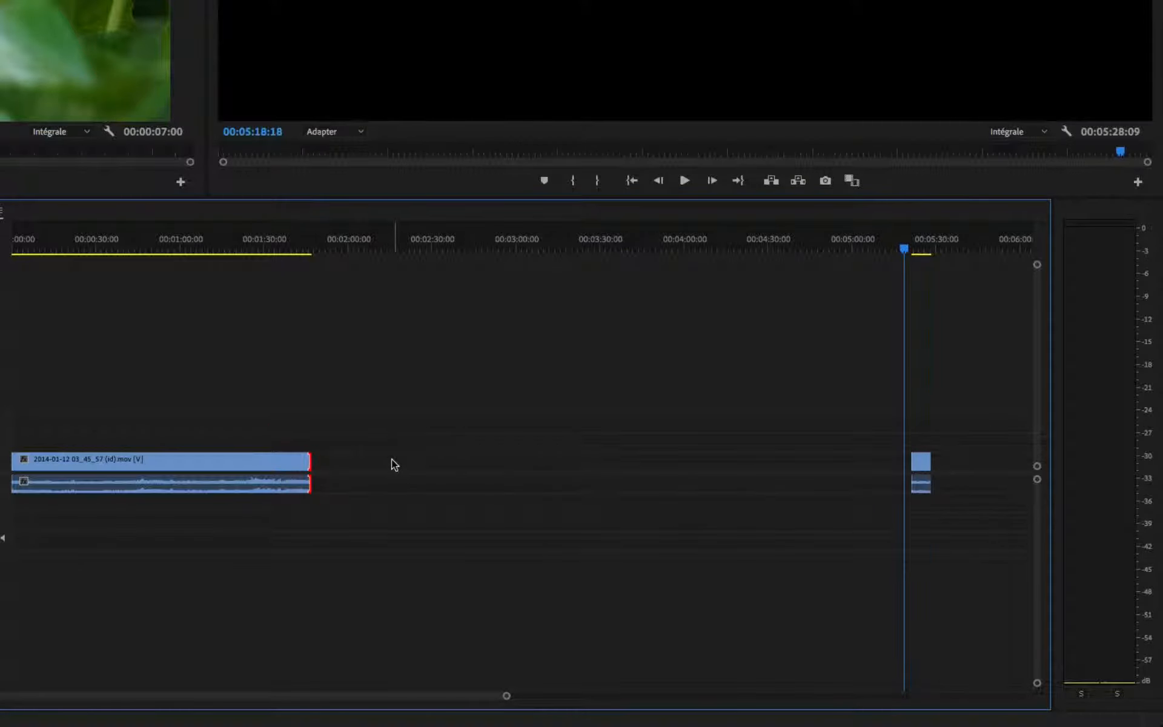
left_click(841, 464)
key("BackSpace")
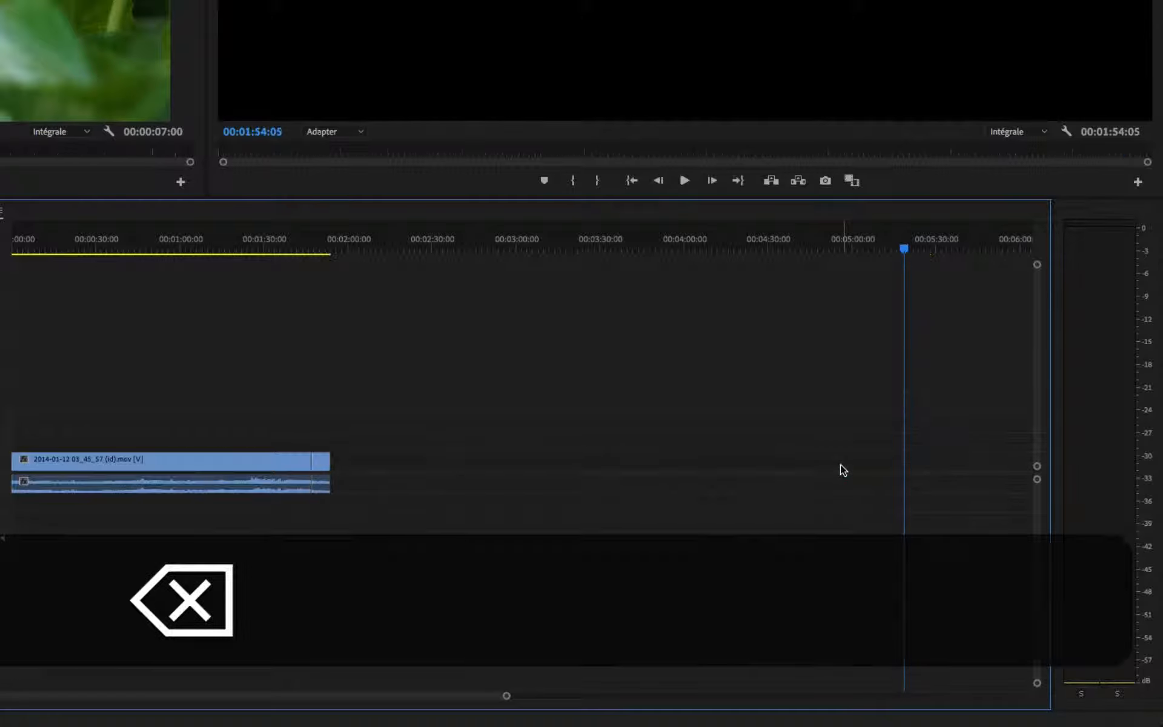
Shorten the first clip to end at about 00:01:40:05 against the second clip and place the playhead at their cut
left_click_drag(276, 242, 320, 303)
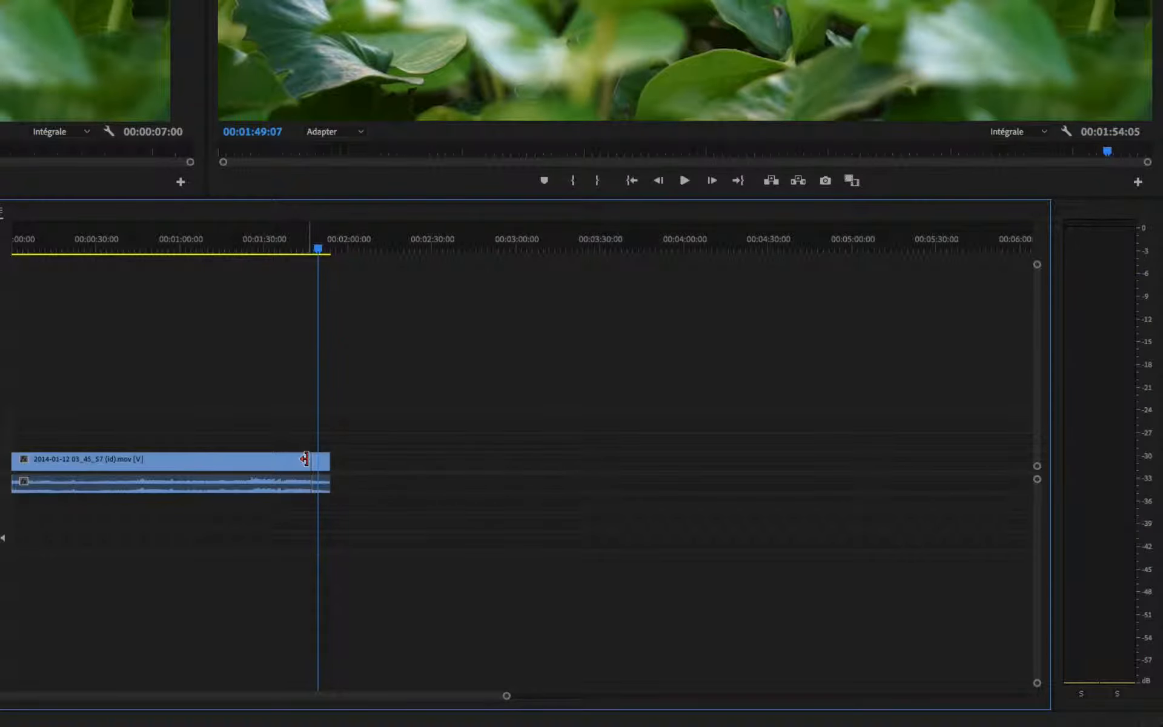
mouse_move(305, 458)
left_mouse_down()
mouse_move(291, 458)
mouse_move(305, 461)
left_mouse_up()
left_click(276, 250)
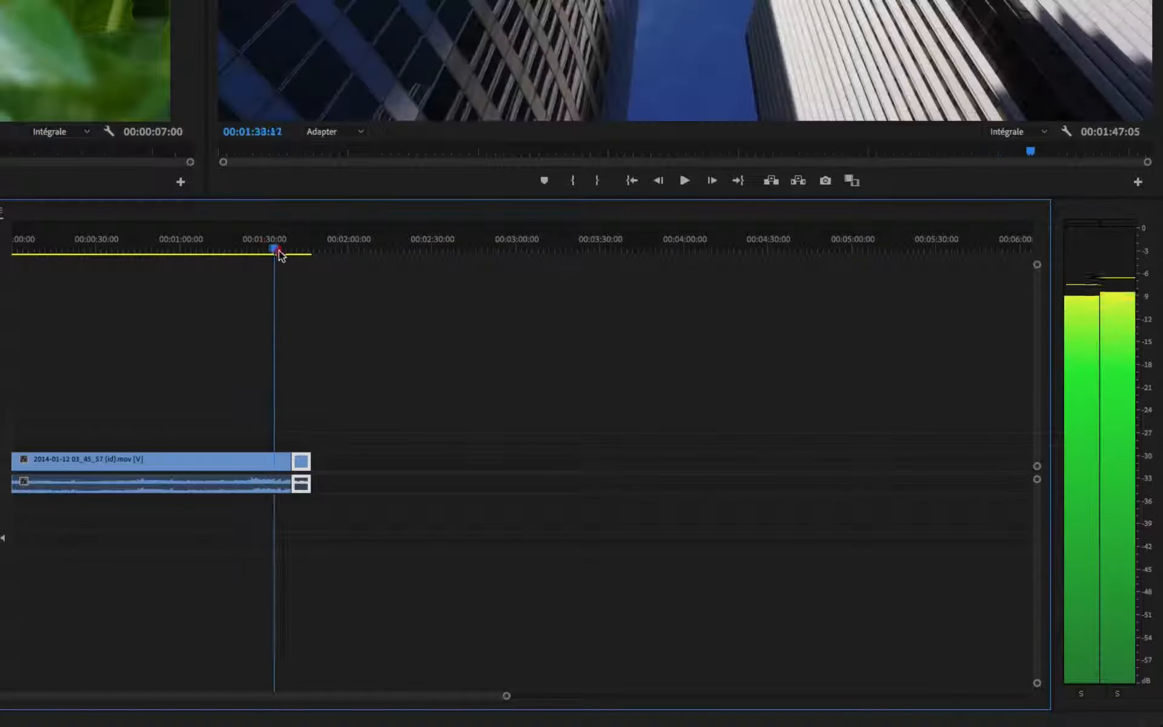
left_click_drag(277, 250, 296, 285)
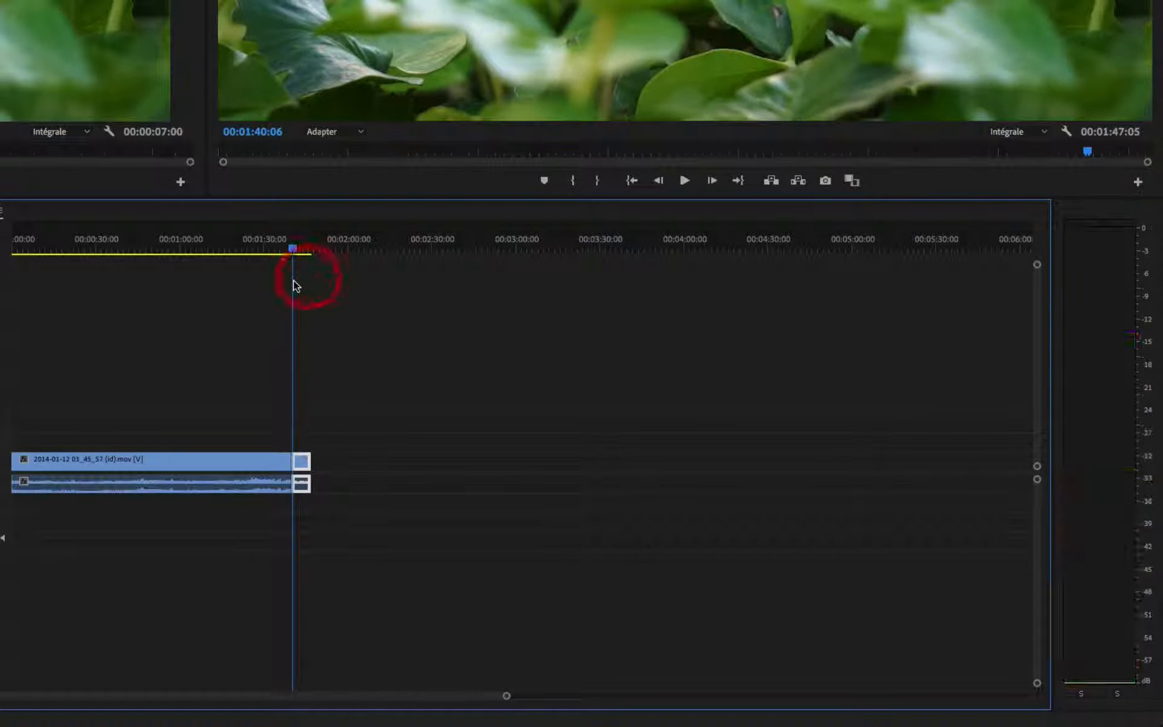
key("equal")
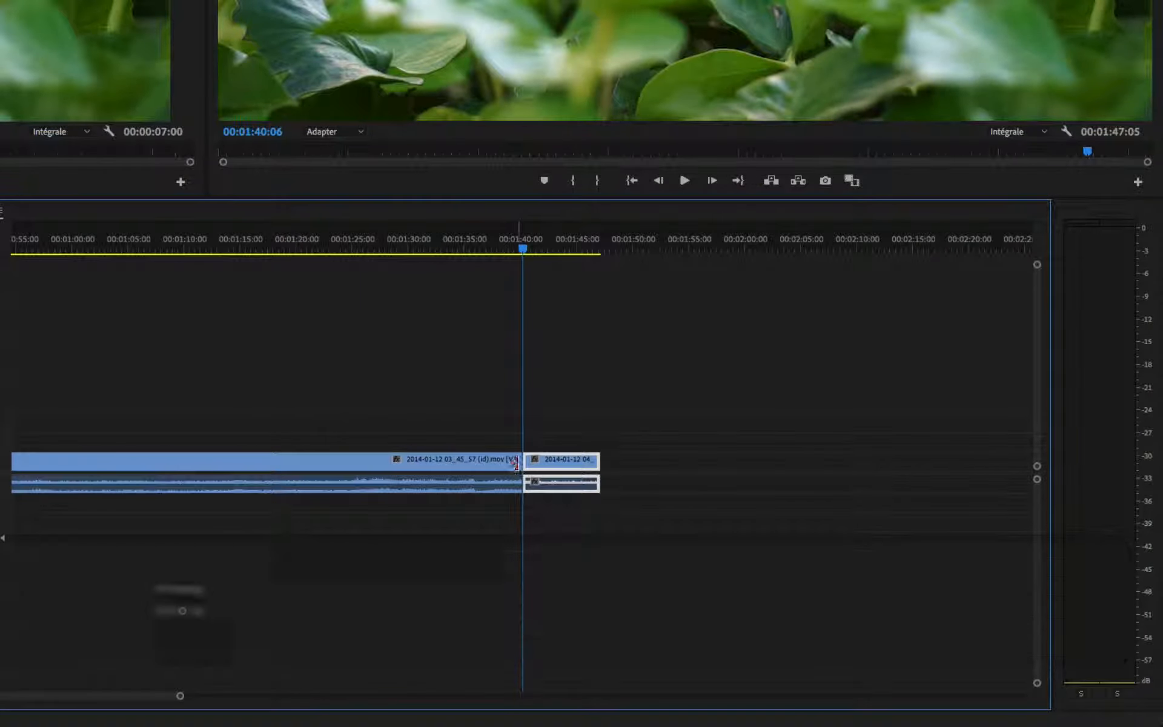
Shorten the first clip's end in two passes, to about 00:01:34 and about 00:01:25:05, closing the gap each time
left_click_drag(516, 464, 453, 463)
left_click(484, 467)
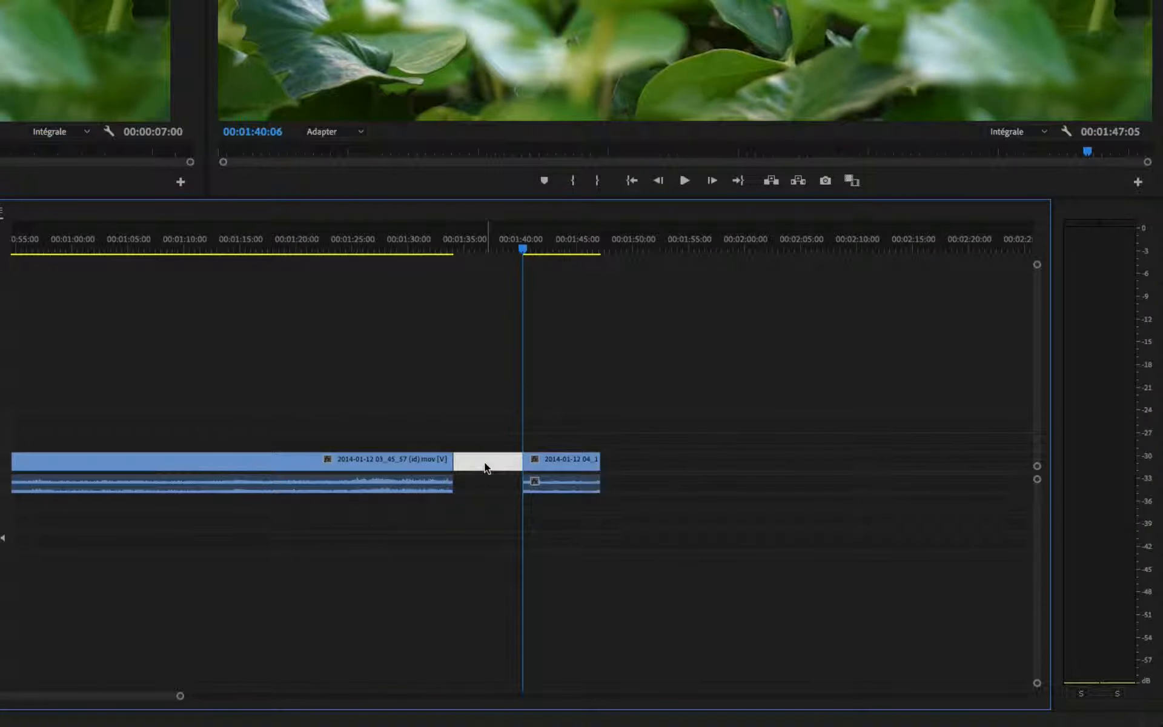
key("BackSpace")
left_click_drag(453, 463, 357, 463)
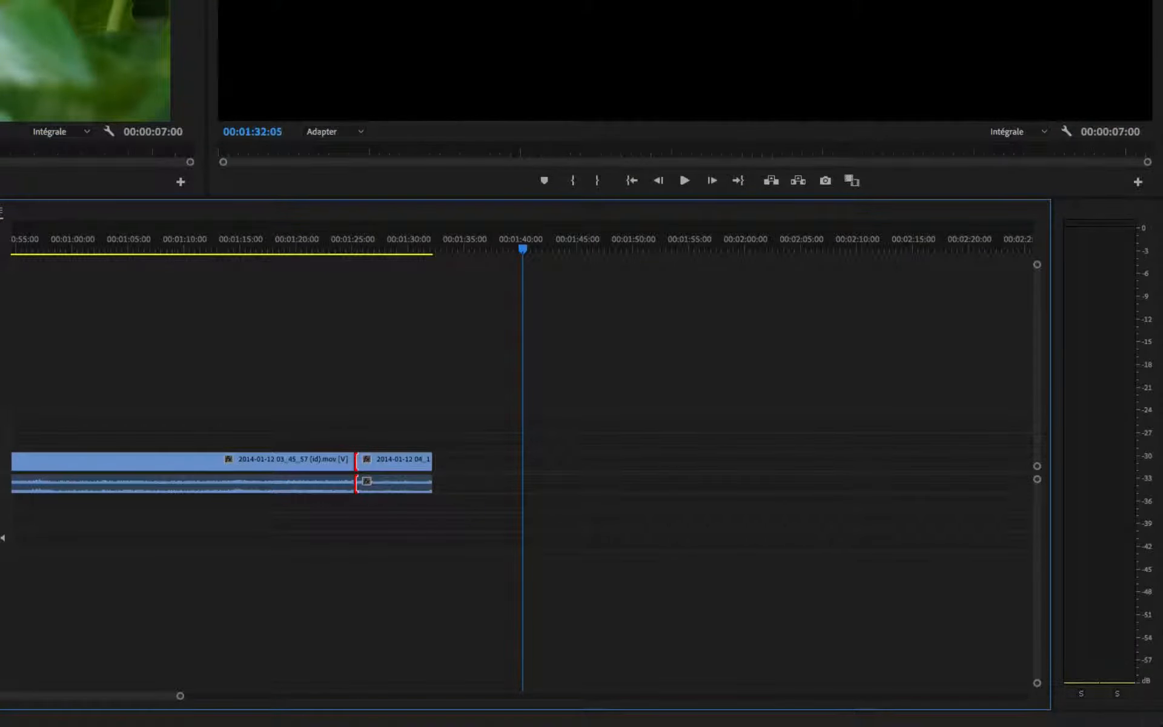
Select the second clip and place the playhead on the cut between the two clips at 00:01:26:16
left_click(384, 465)
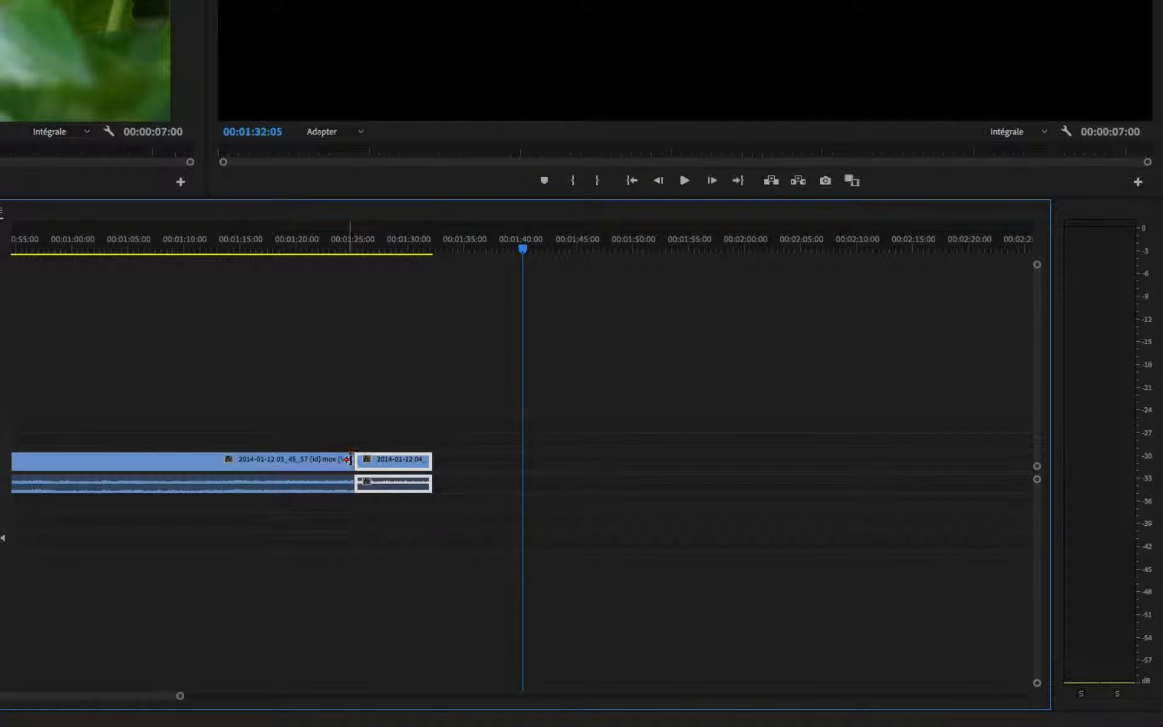
key("equal")
key("Up")
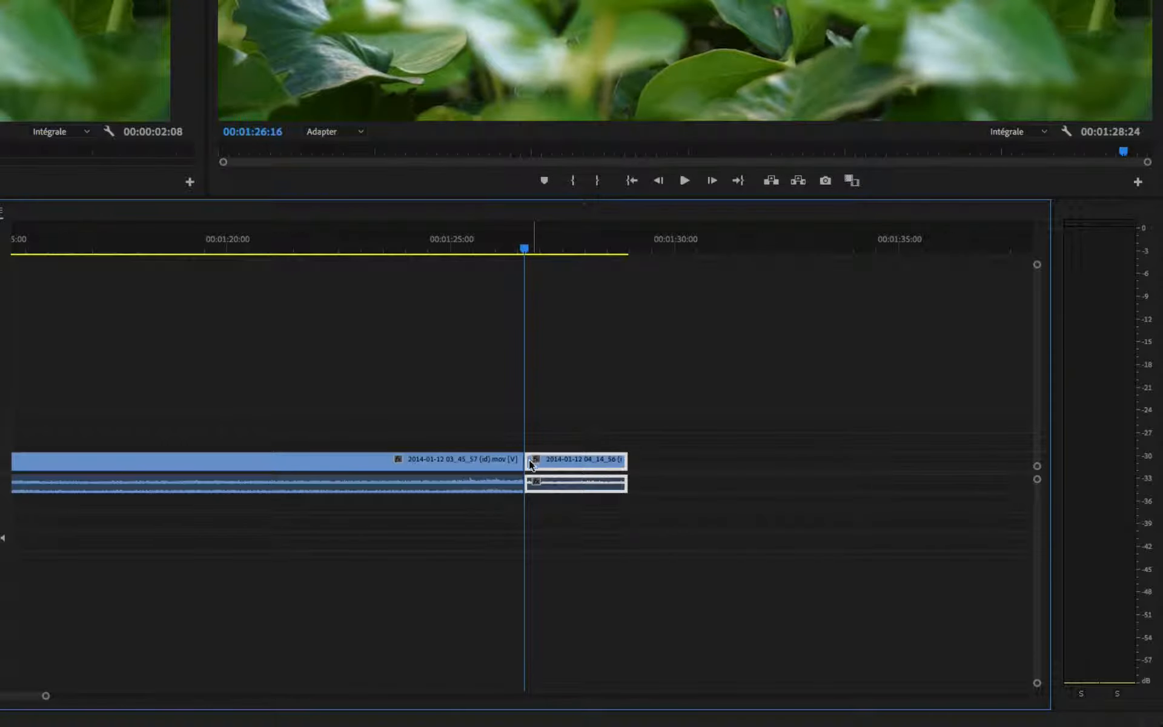
Try trimming the first clip's end back by 14 frames, return it to the cut, and open that sequence clip in the Source monitor
left_click_drag(531, 464, 494, 466)
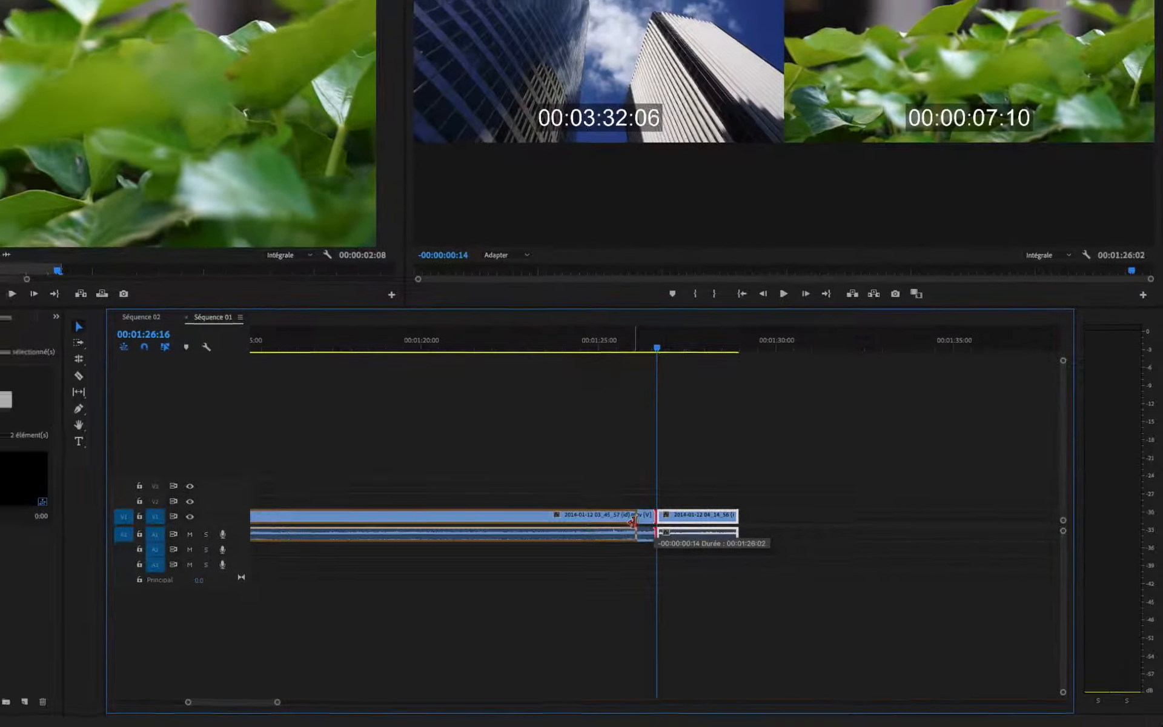
left_click_drag(632, 520, 655, 519)
double_click(582, 517)
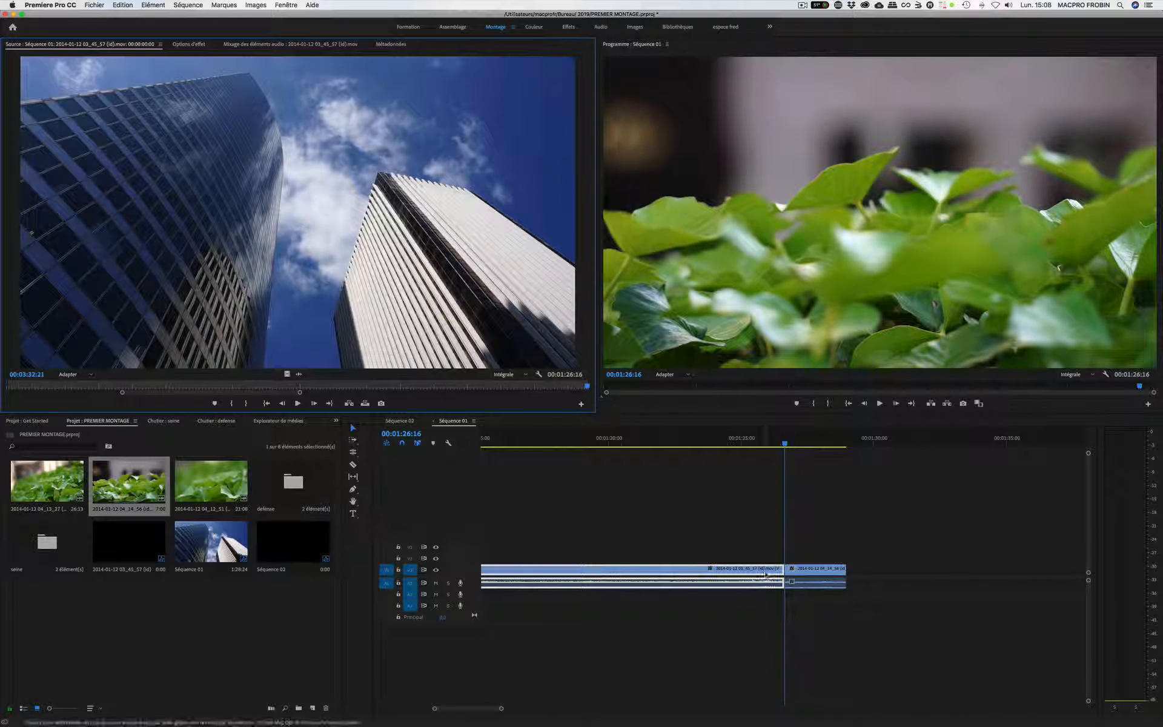
mouse_move(780, 568)
left_mouse_down()
mouse_move(688, 569)
mouse_move(783, 571)
left_mouse_up()
double_click(753, 569)
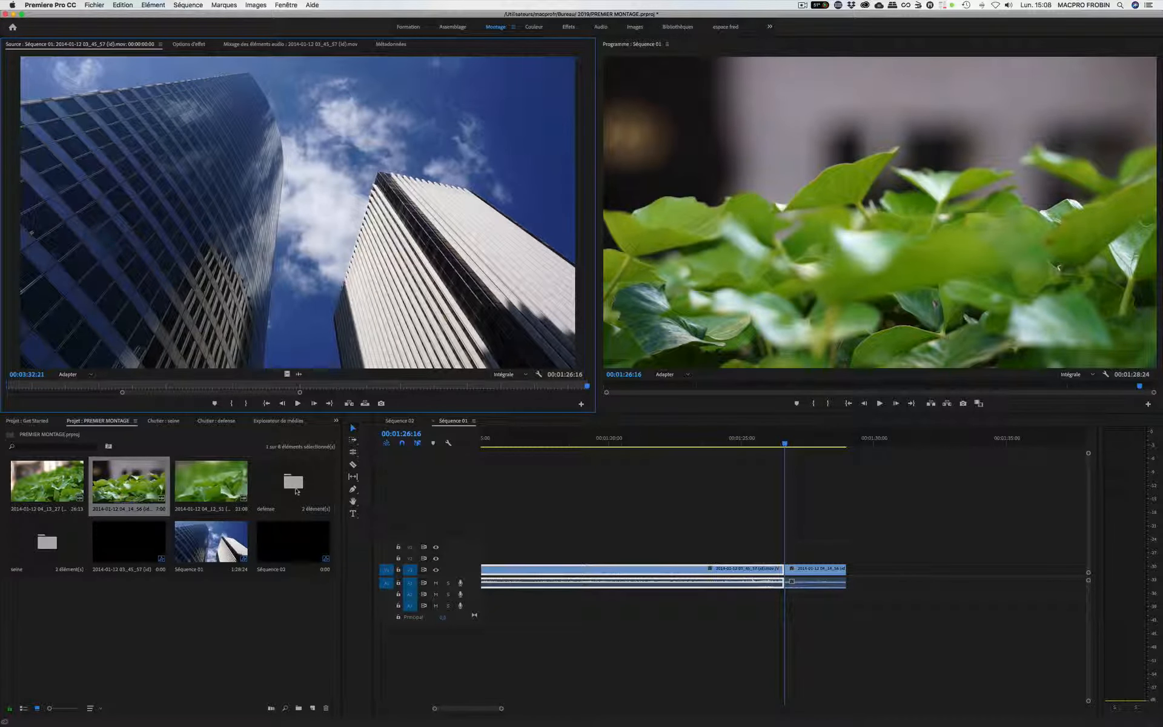
double_click(293, 482)
double_click(132, 488)
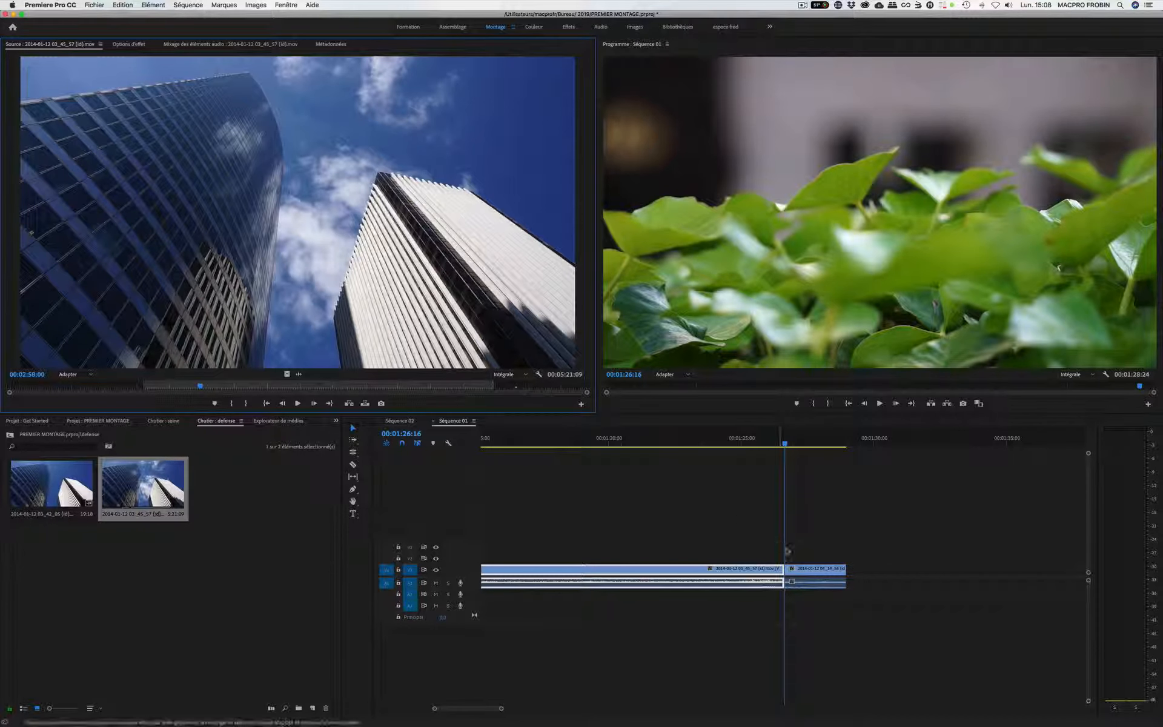
Move the second clip about 3 seconds later in the sequence and return it directly against the first clip
left_click_drag(783, 569, 879, 574)
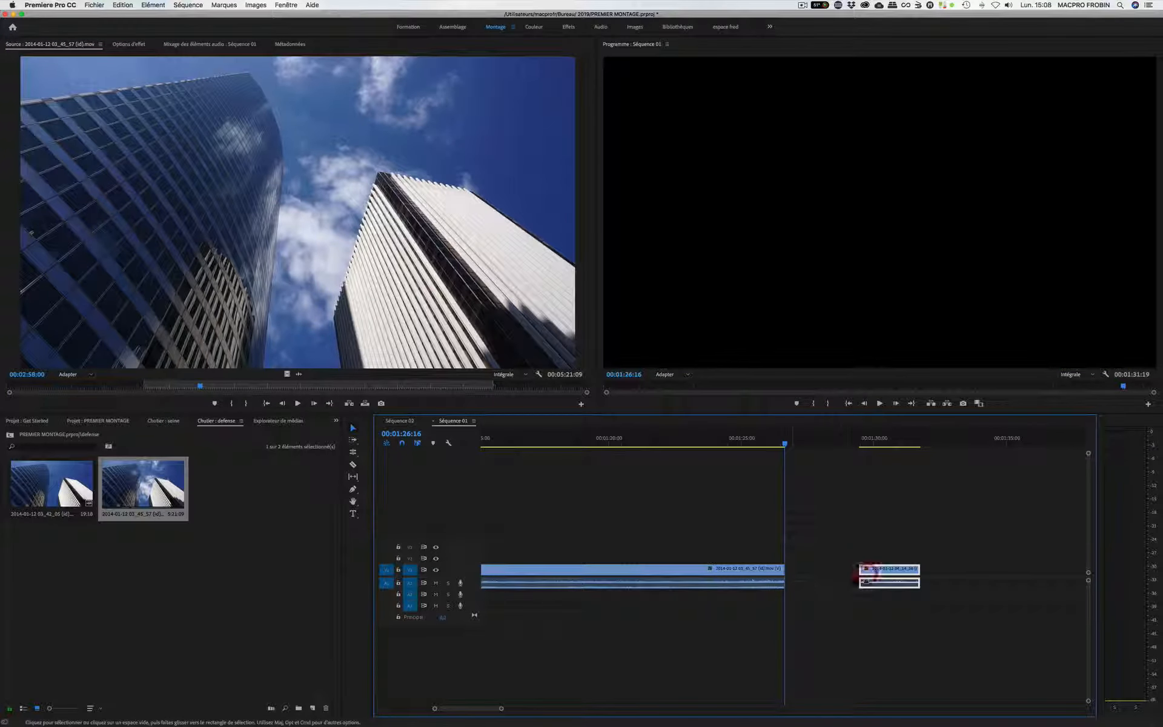
mouse_move(783, 569)
left_mouse_down()
mouse_move(828, 570)
mouse_move(785, 569)
left_mouse_up()
left_click_drag(876, 569, 800, 573)
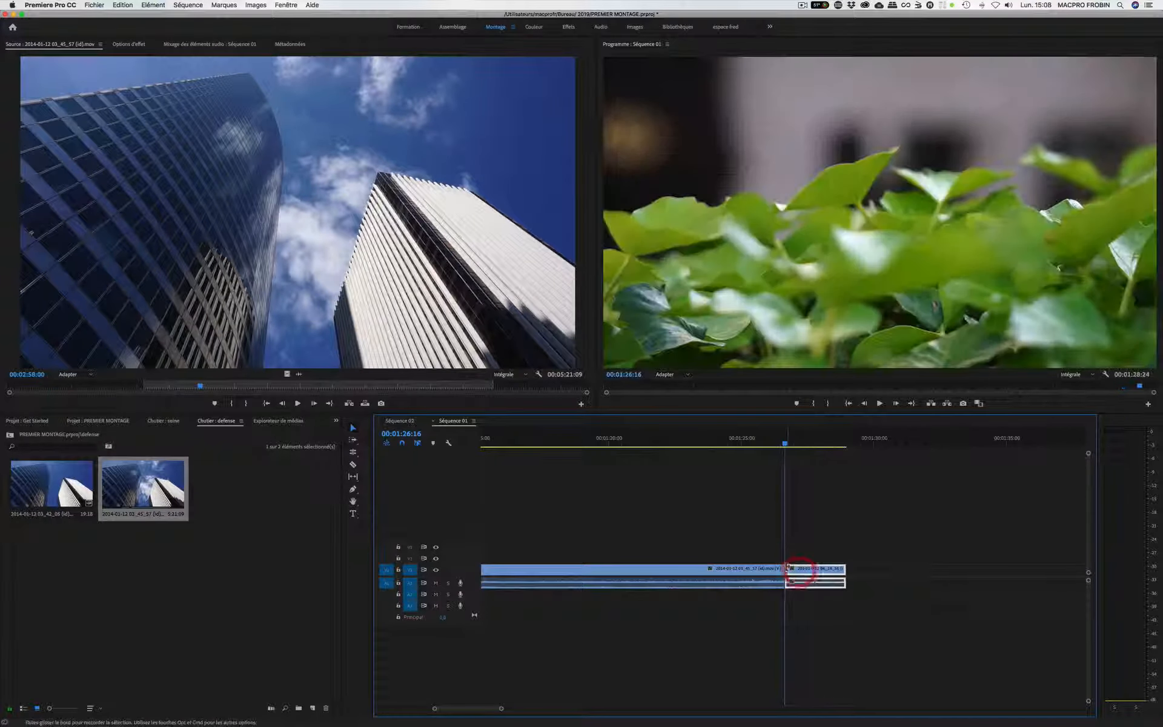
left_click(783, 578)
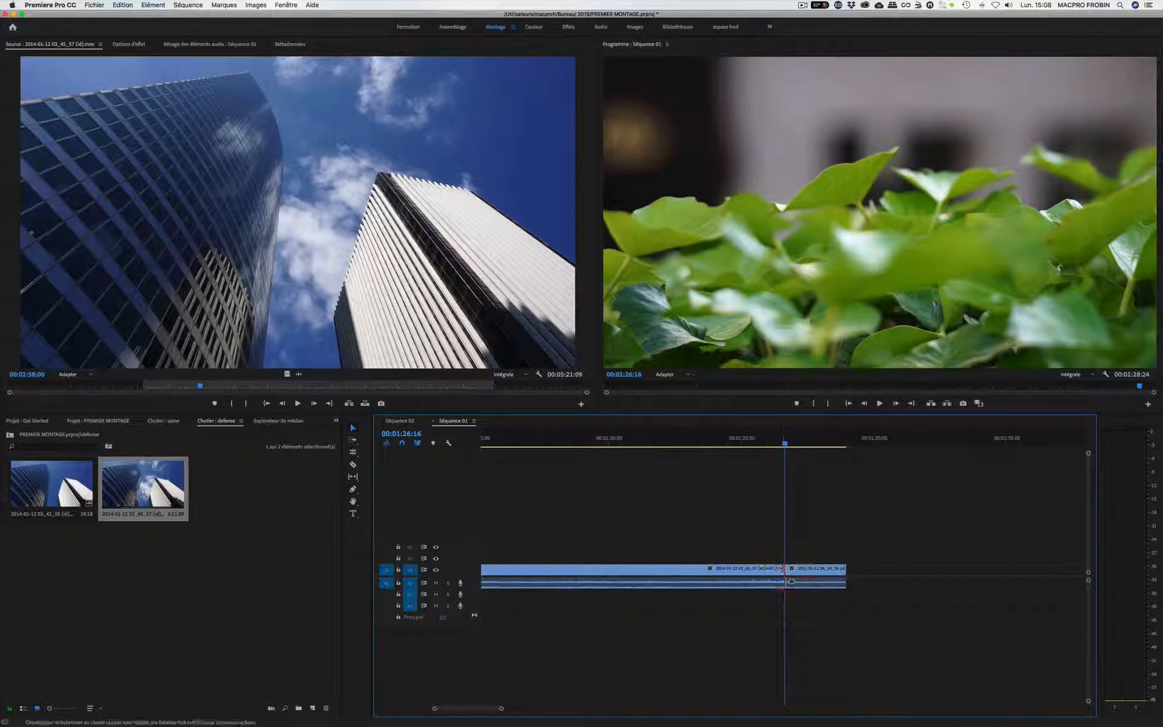
left_click(790, 574)
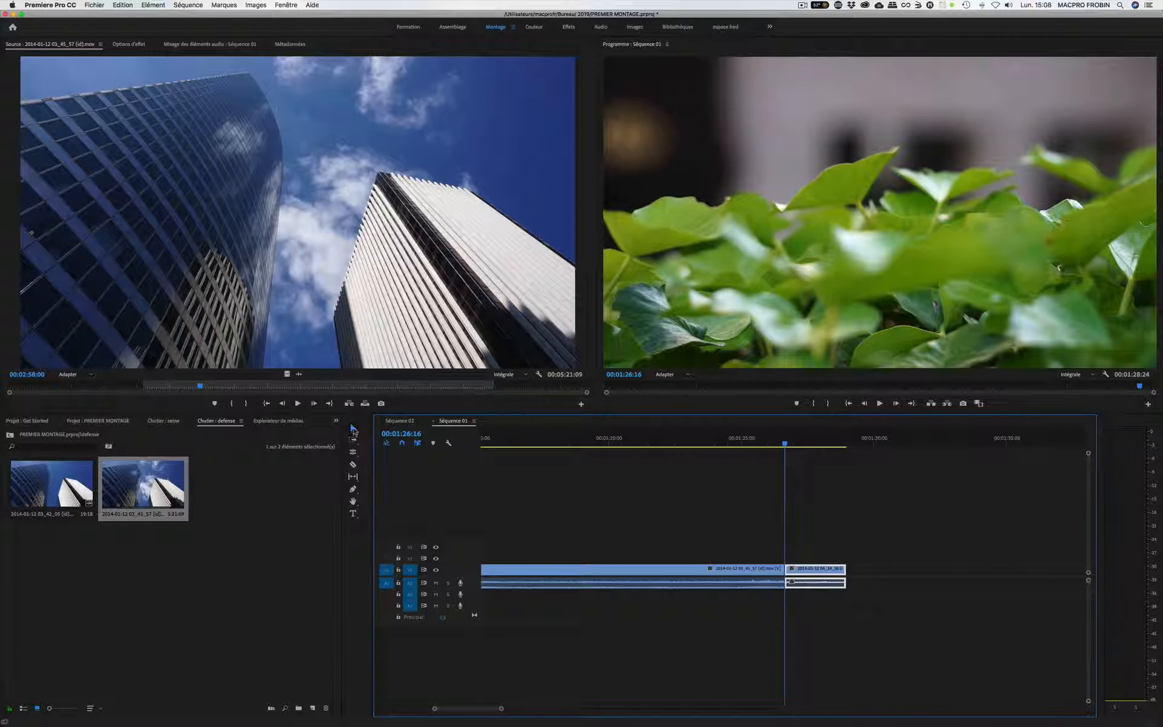
Alternate between the Selection tool and the Ripple Edit tool at the cut to compare their pointers
left_click(354, 428)
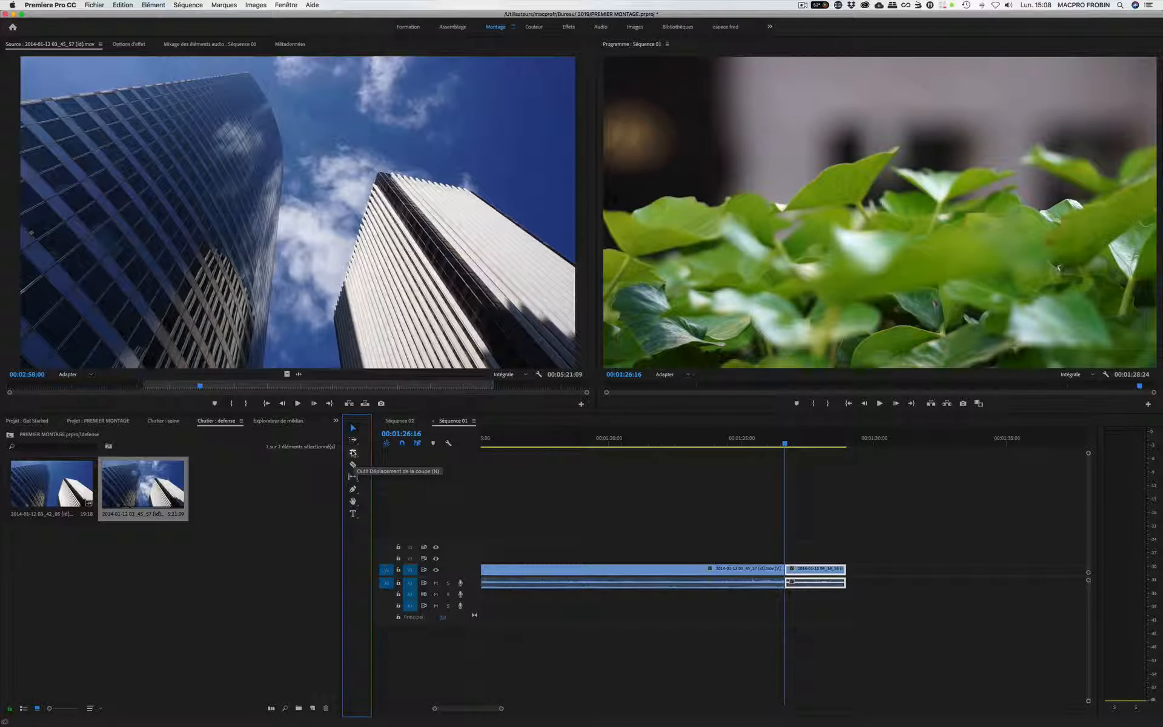
key("b")
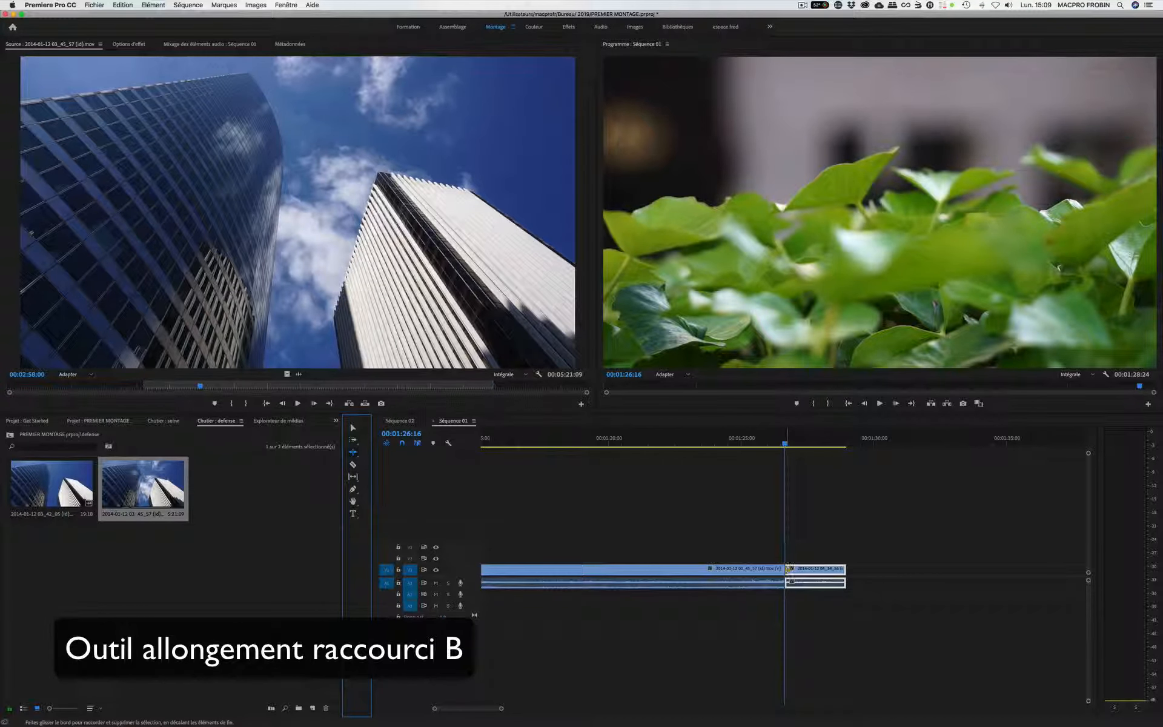
key("v")
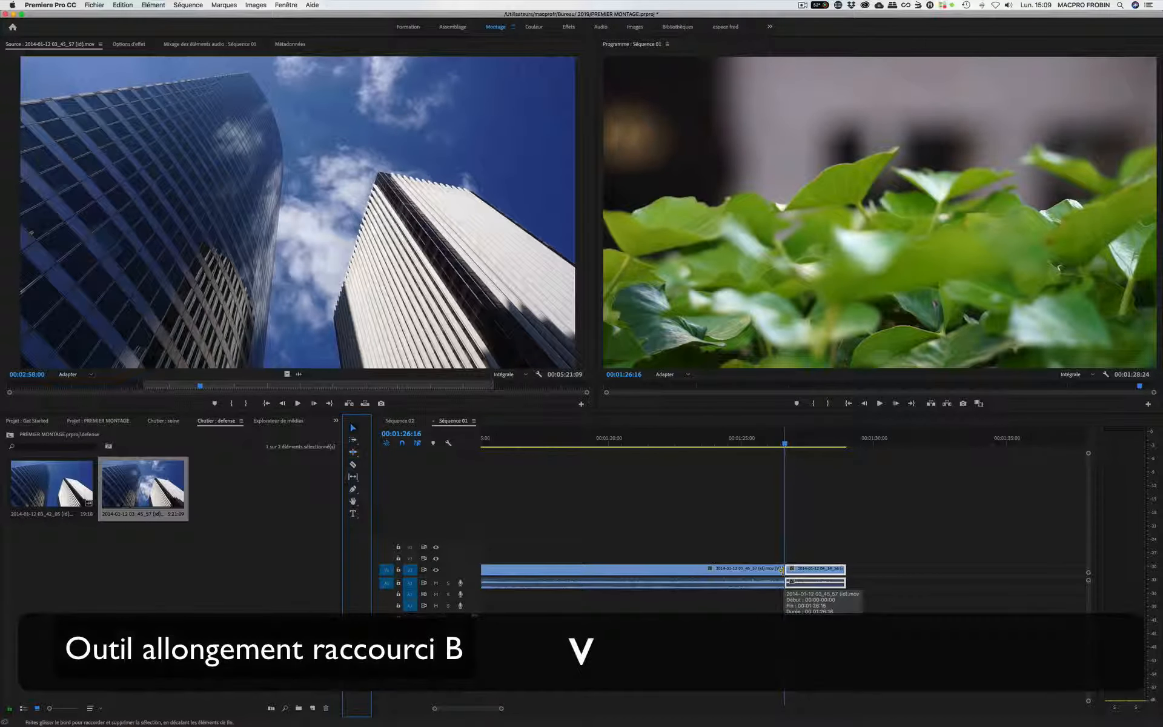
With the Ripple Edit tool, extend the first clip's end to about 00:01:29:16
key("b")
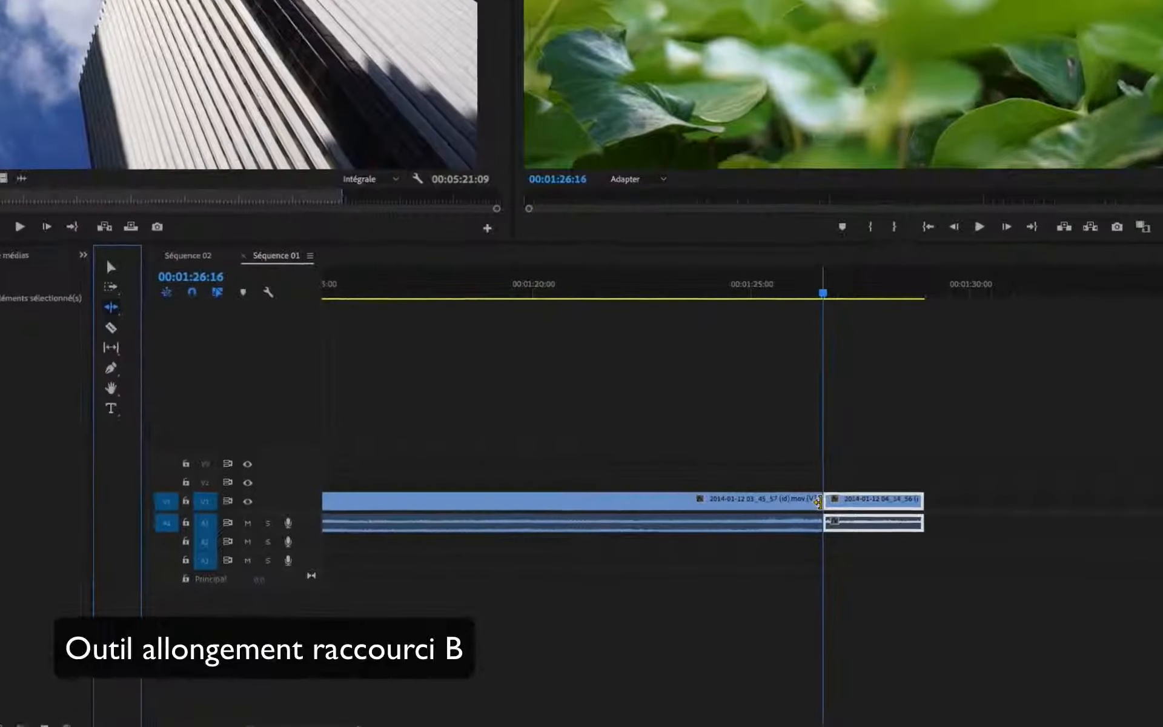
left_click_drag(805, 525, 790, 525)
left_click_drag(811, 474, 1031, 441)
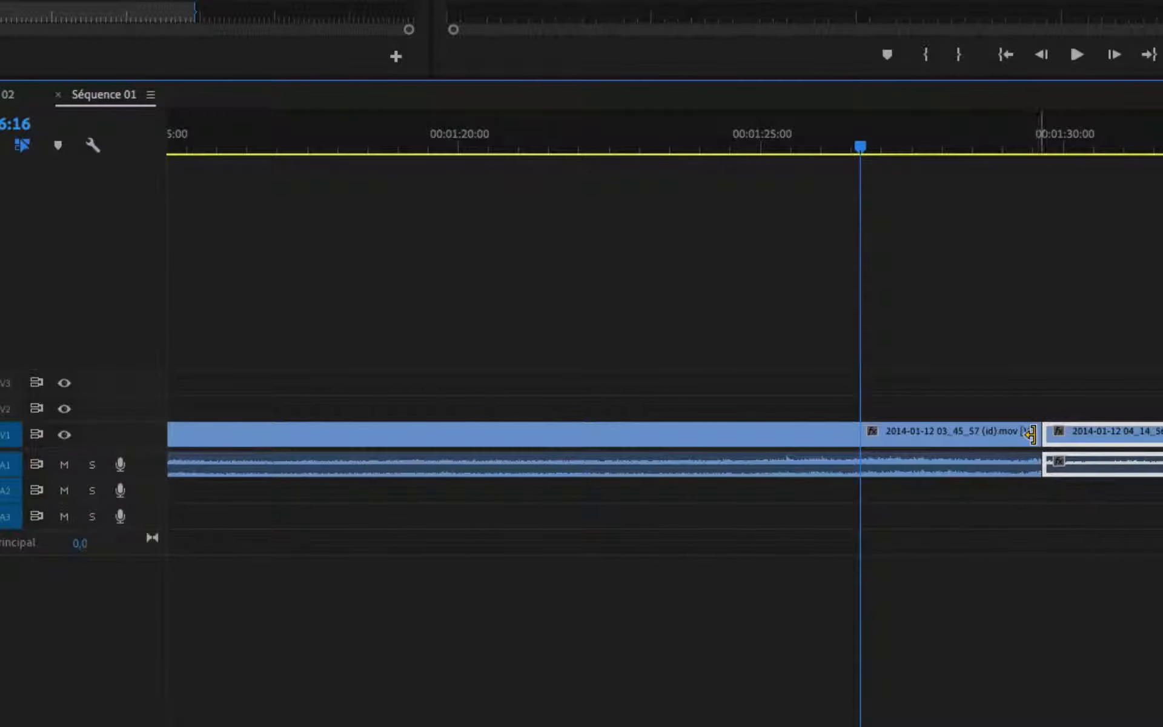
Pull the cut back to 00:01:26:16, try shortening the first clip to about 00:01:24:03 with the Selection tool, and undo that trim
left_click_drag(1030, 433, 700, 436)
key("v")
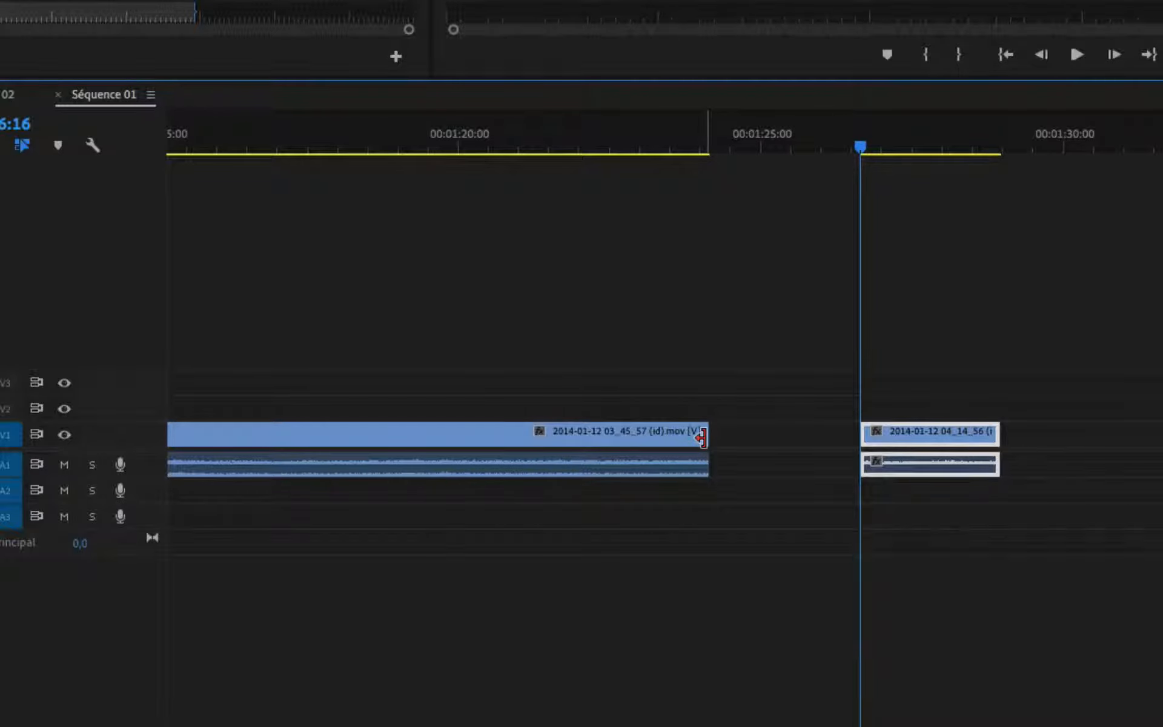
key("super+z")
Ripple-extend the first clip's end to about 00:01:29:21
key("b")
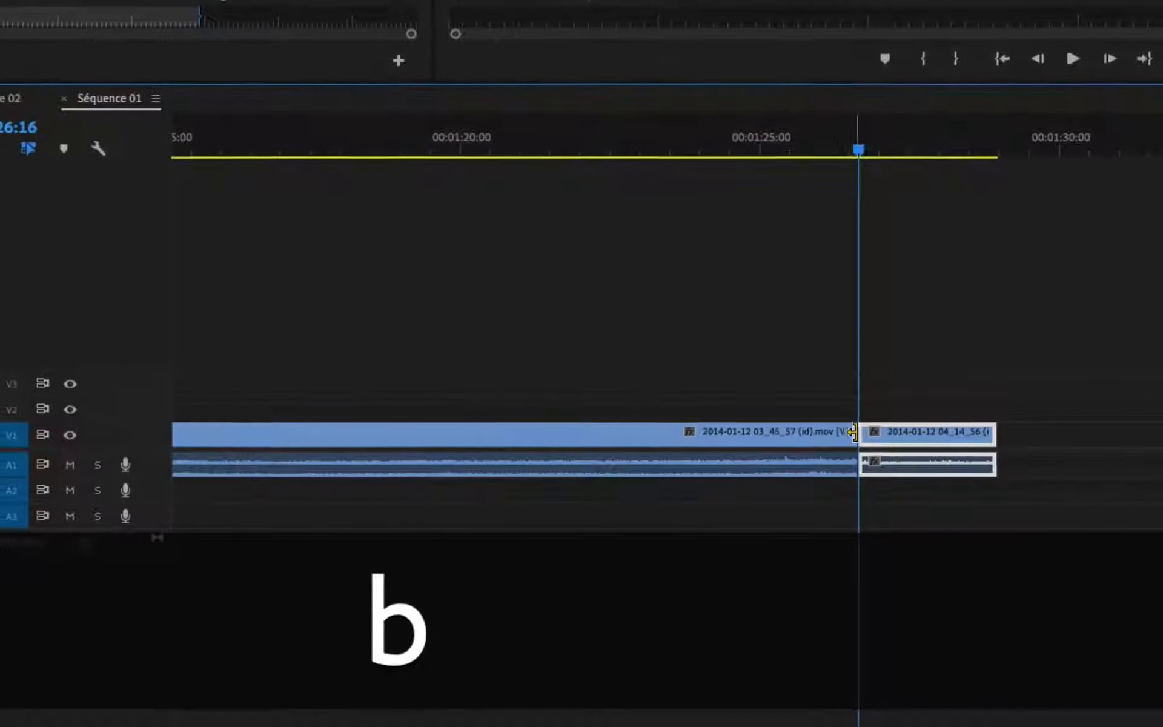
left_click_drag(858, 435, 1030, 438)
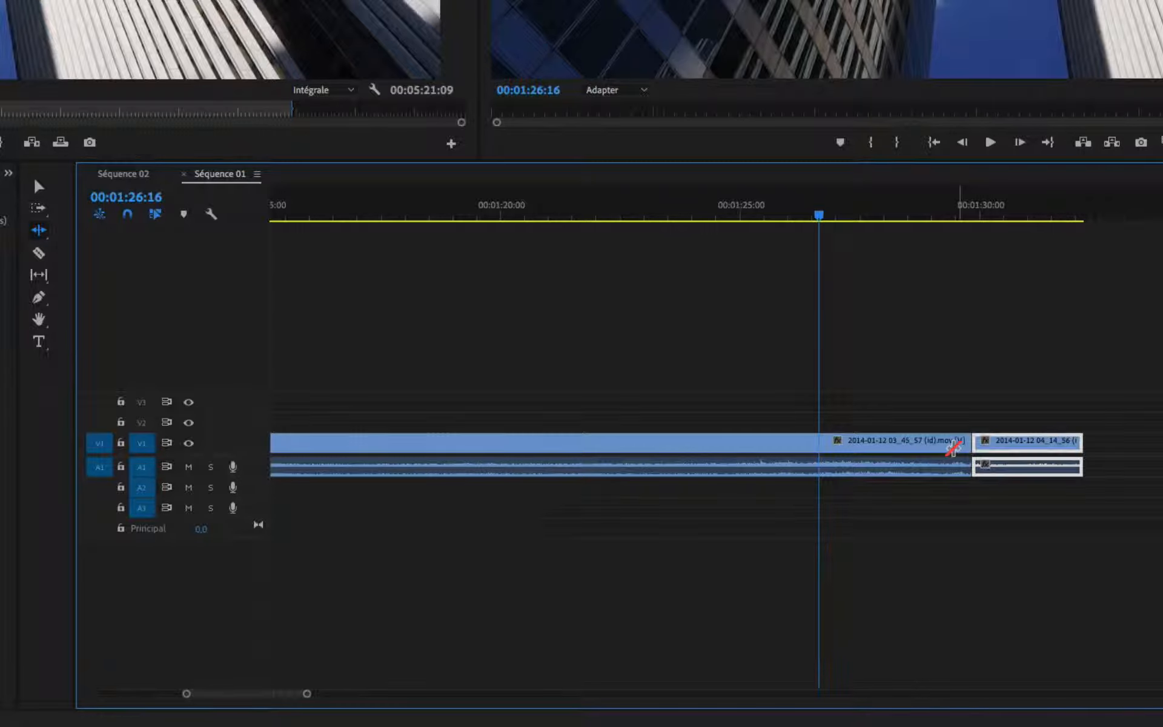
Shorten the first clip's end to 00:01:27:15 with the Selection tool and delete the gap before the second clip
key("v")
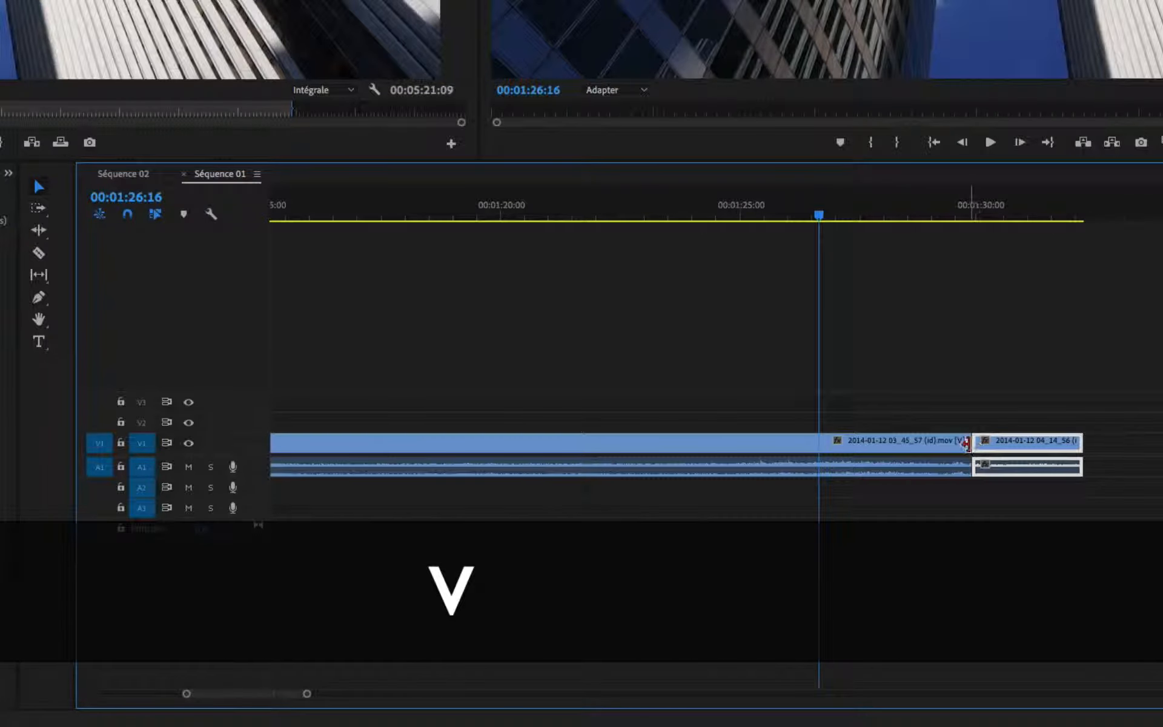
left_click_drag(971, 441, 859, 441)
left_click(902, 444)
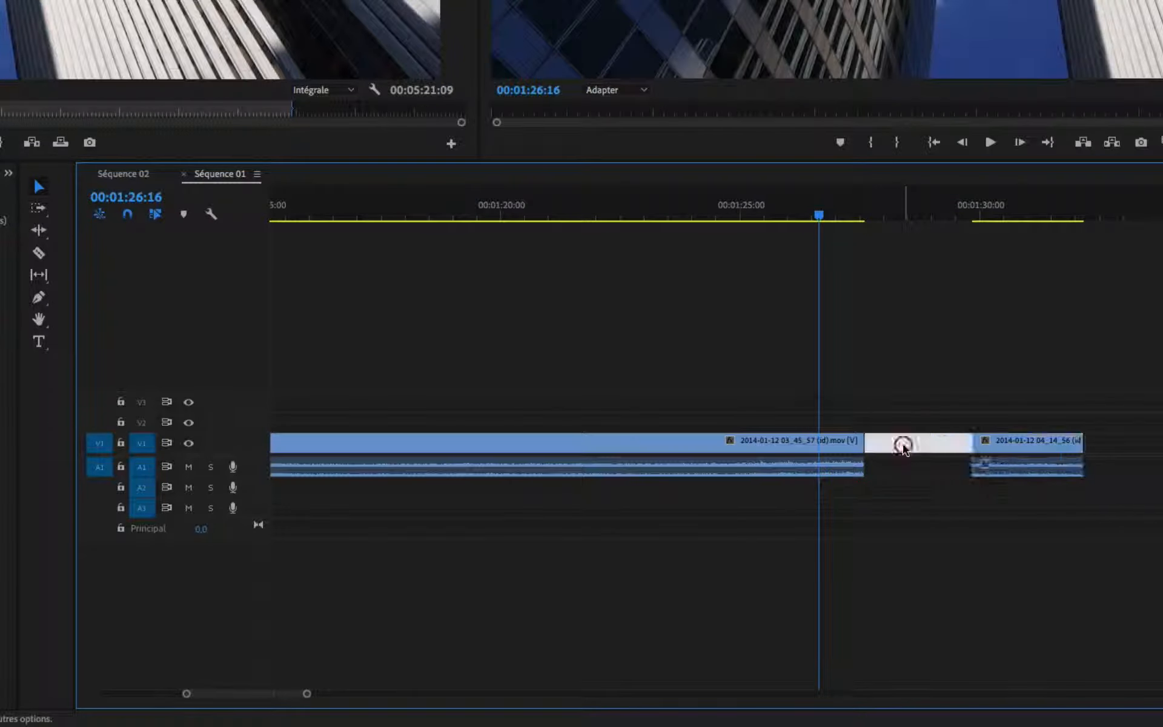
key("BackSpace")
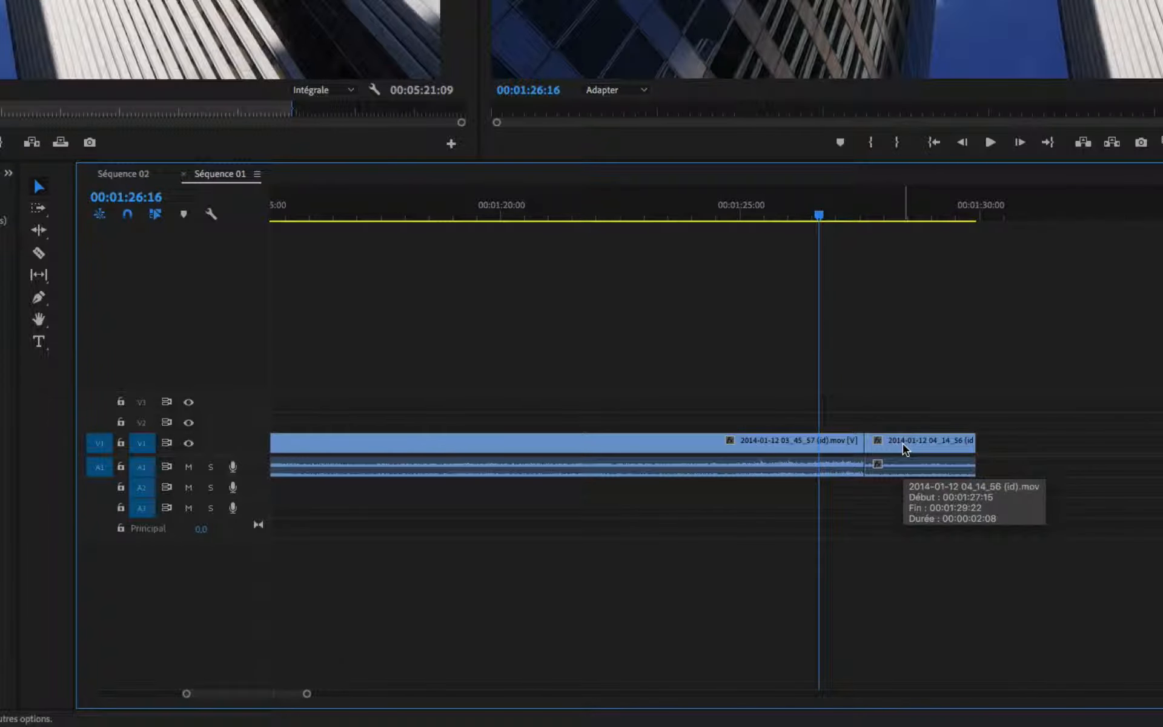
Extend the first clip's end to about 00:01:28:18 with the Ripple Edit tool and switch back to the Selection tool
key("b")
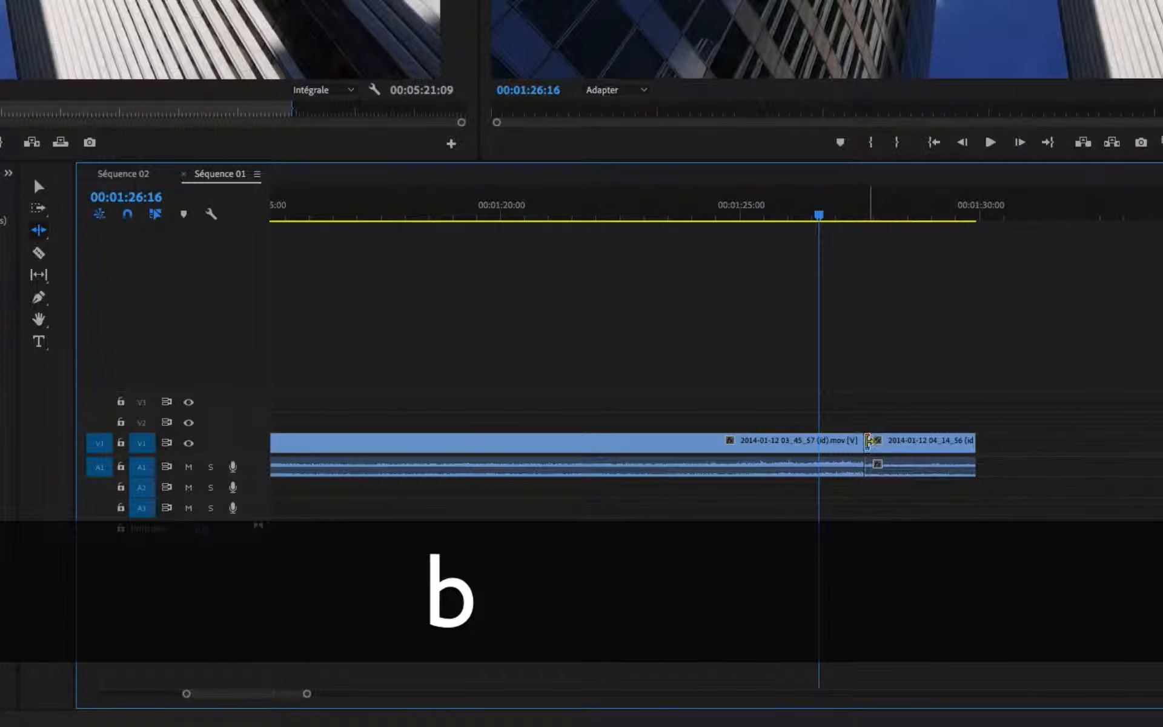
left_click_drag(867, 441, 919, 446)
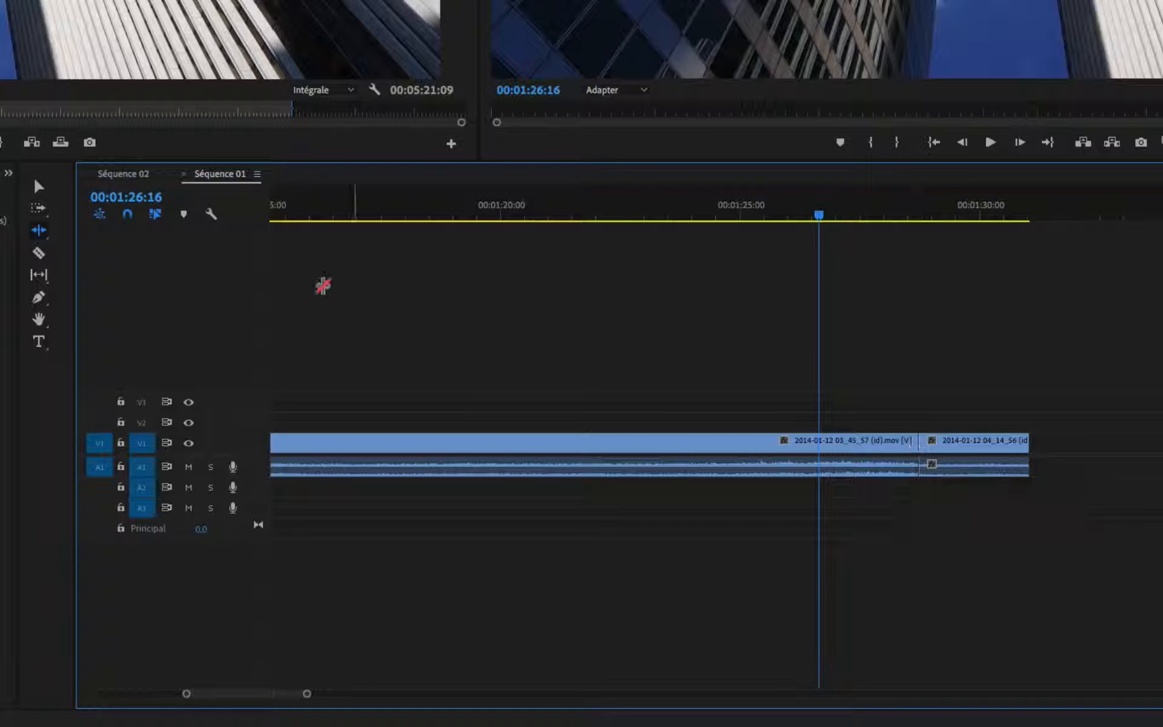
left_click(38, 230)
mouse_move(917, 448)
left_mouse_down()
mouse_move(783, 446)
mouse_move(913, 448)
left_mouse_up()
key("v")
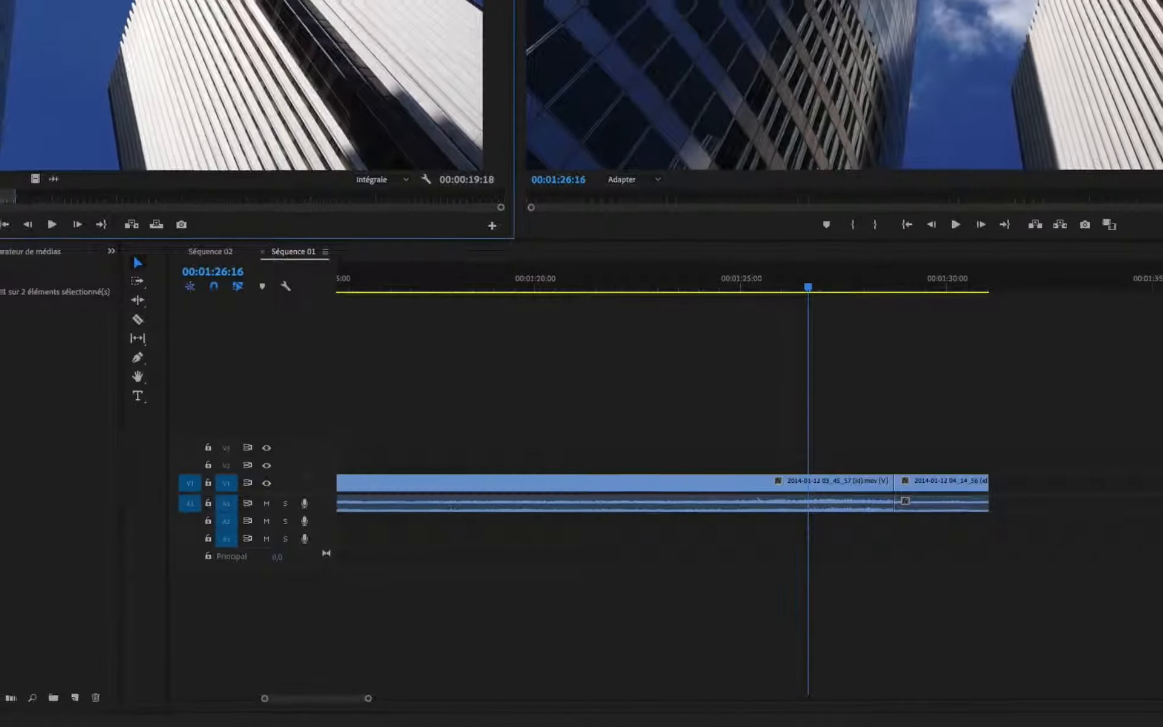
Add the tower clip loaded in the source monitor directly after the second clip on V1 and fit the whole sequence in the timeline
left_click_drag(212, 84, 972, 526)
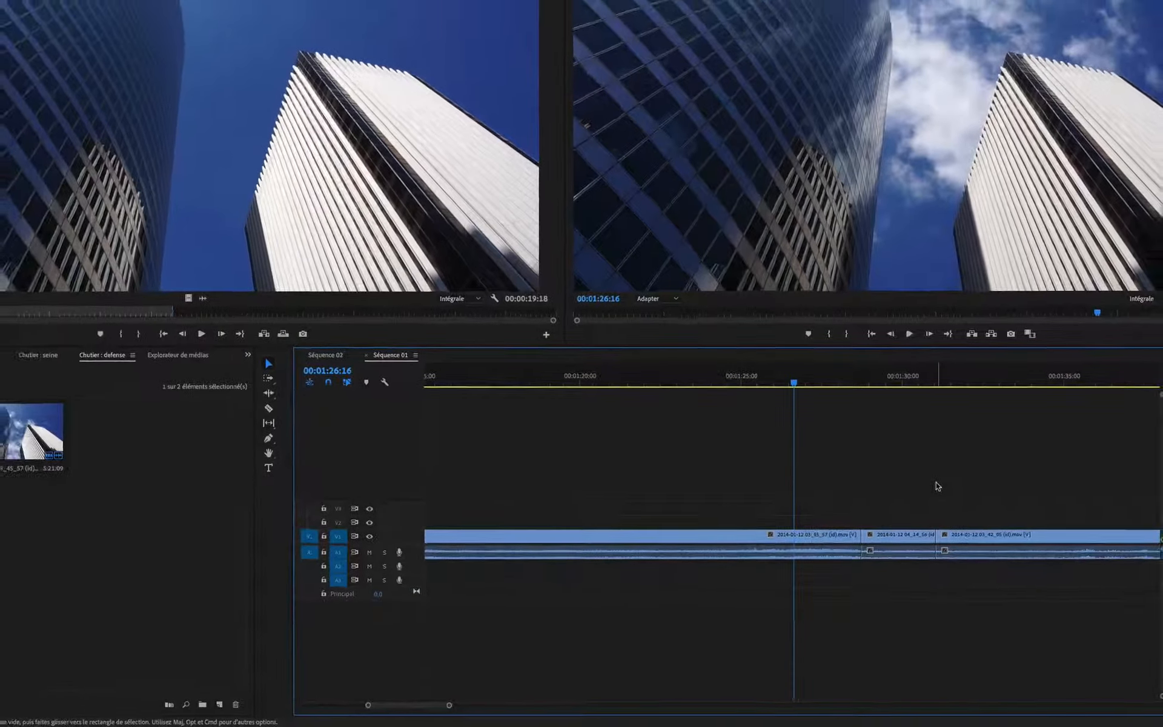
key("backslash")
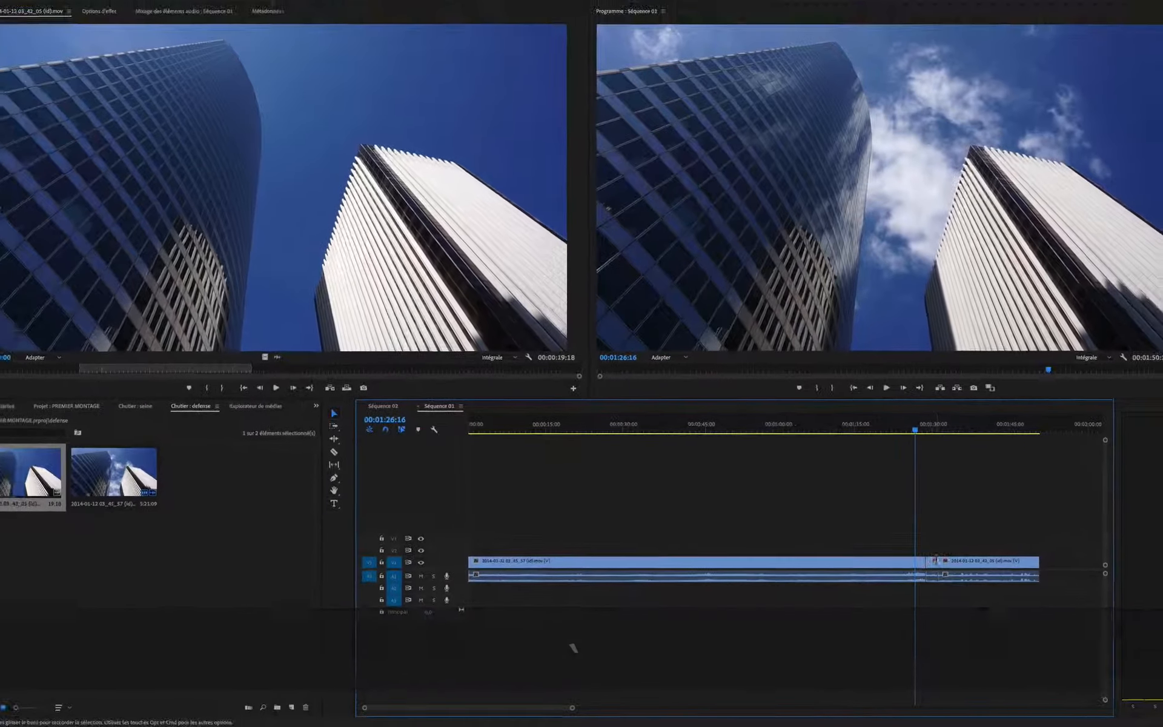
Move the short middle clip up to V2 with its audio on A2, lengthened to overlap the ends of both neighbouring clips
left_click(897, 536)
left_click(921, 571)
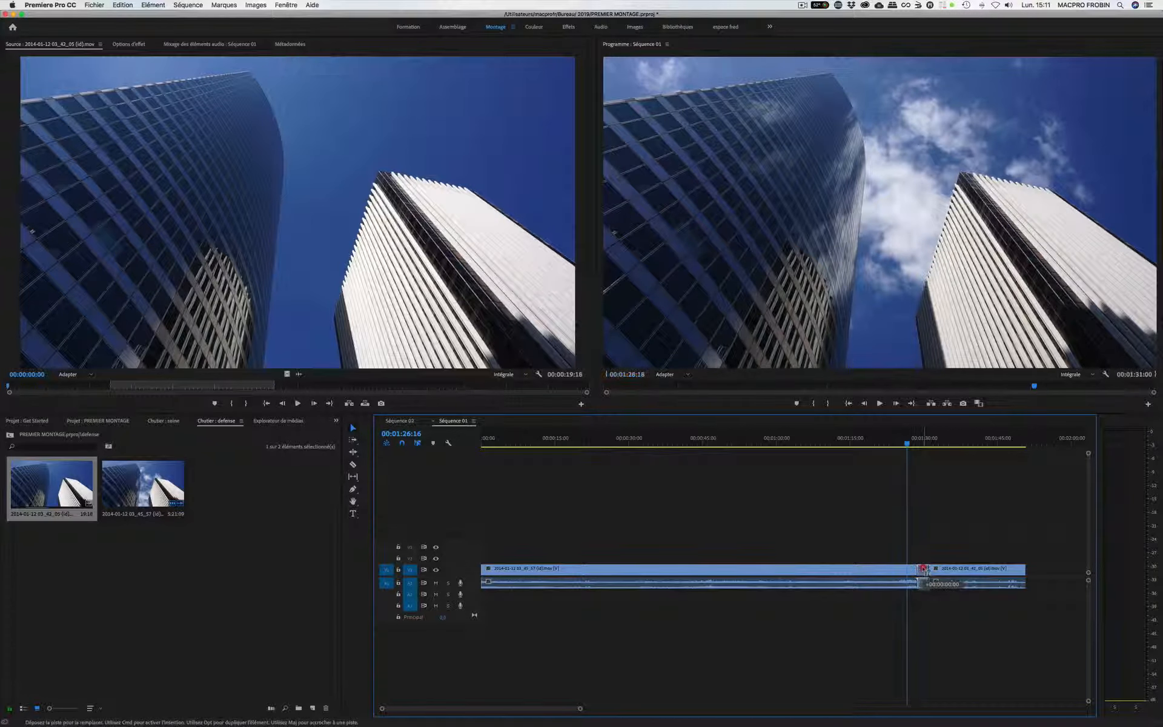
left_click(922, 571)
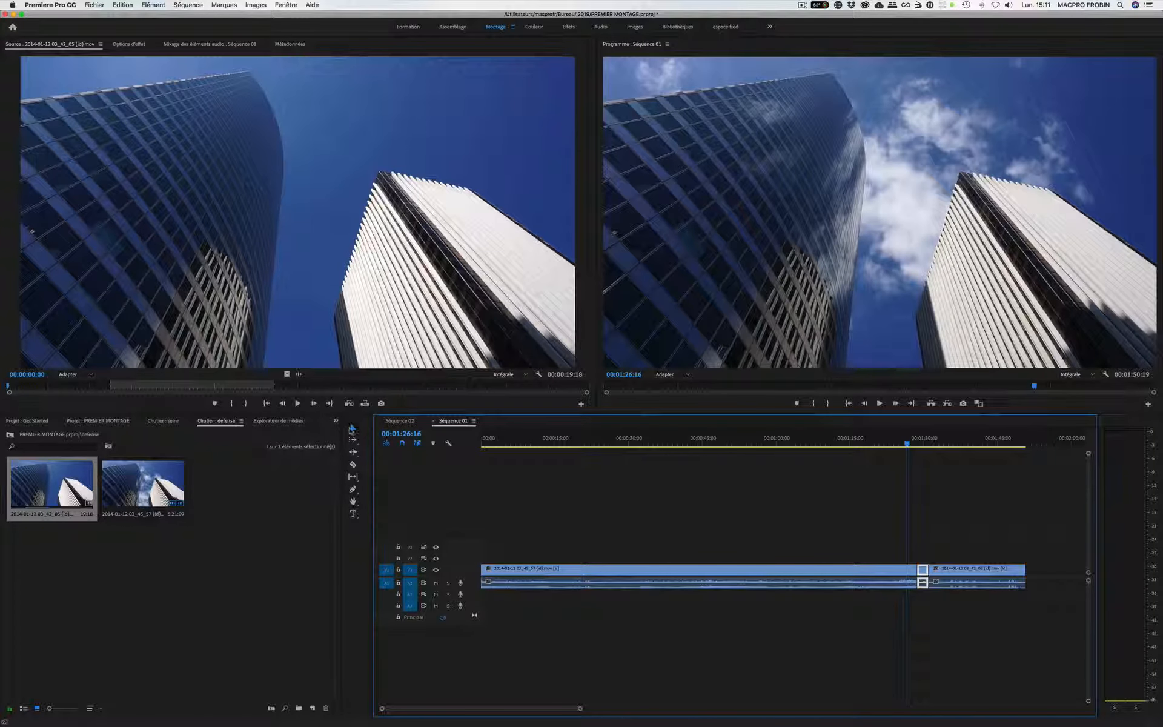
left_click_drag(923, 564, 962, 556)
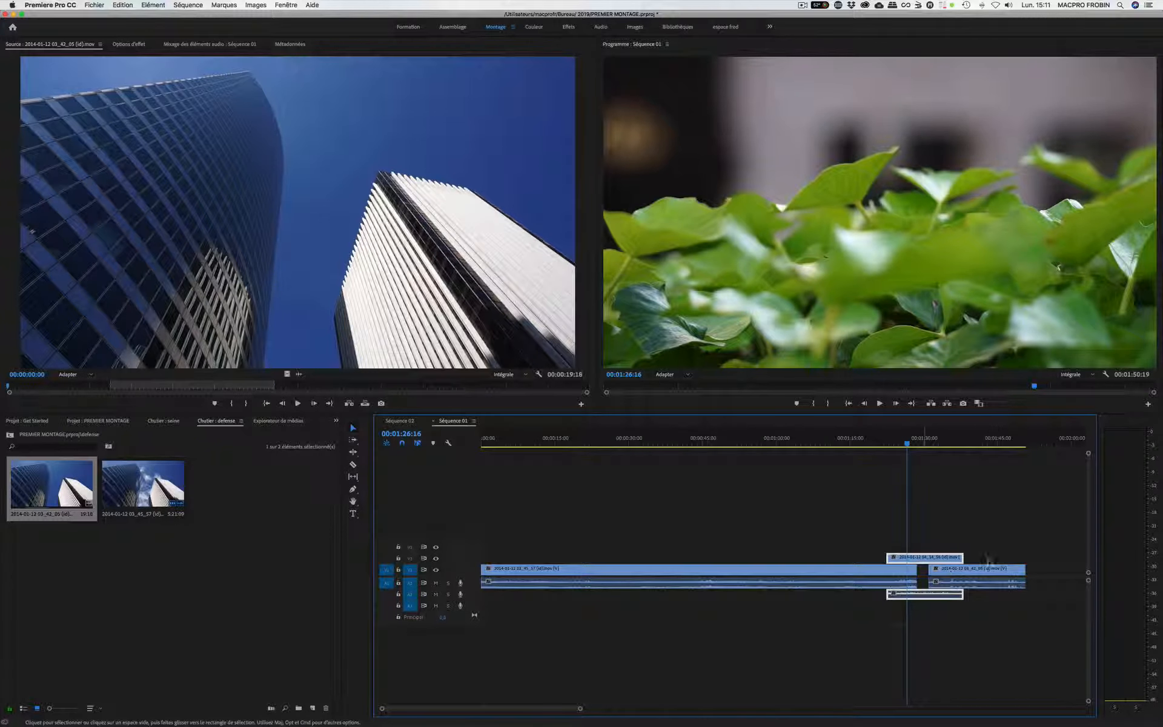
Play the sequence from 00:01:21:06 into the raised clip on V2 and shift that clip slightly earlier
left_click(991, 570)
left_click(879, 570)
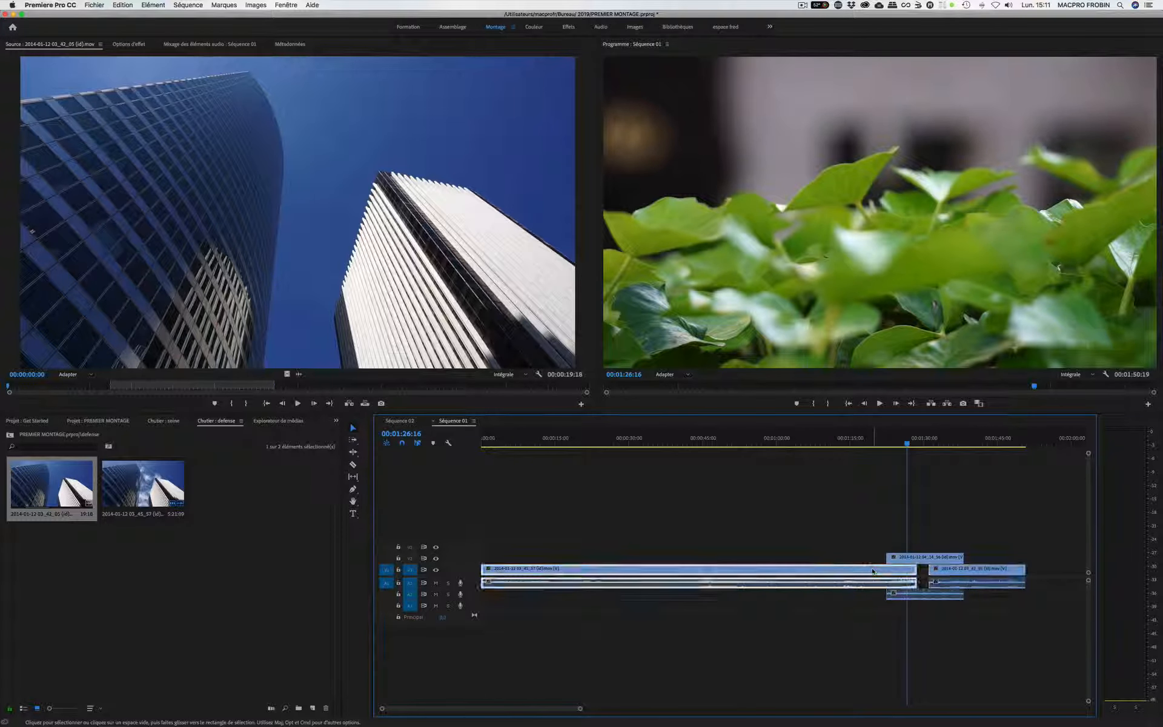
left_click(881, 444)
key("space")
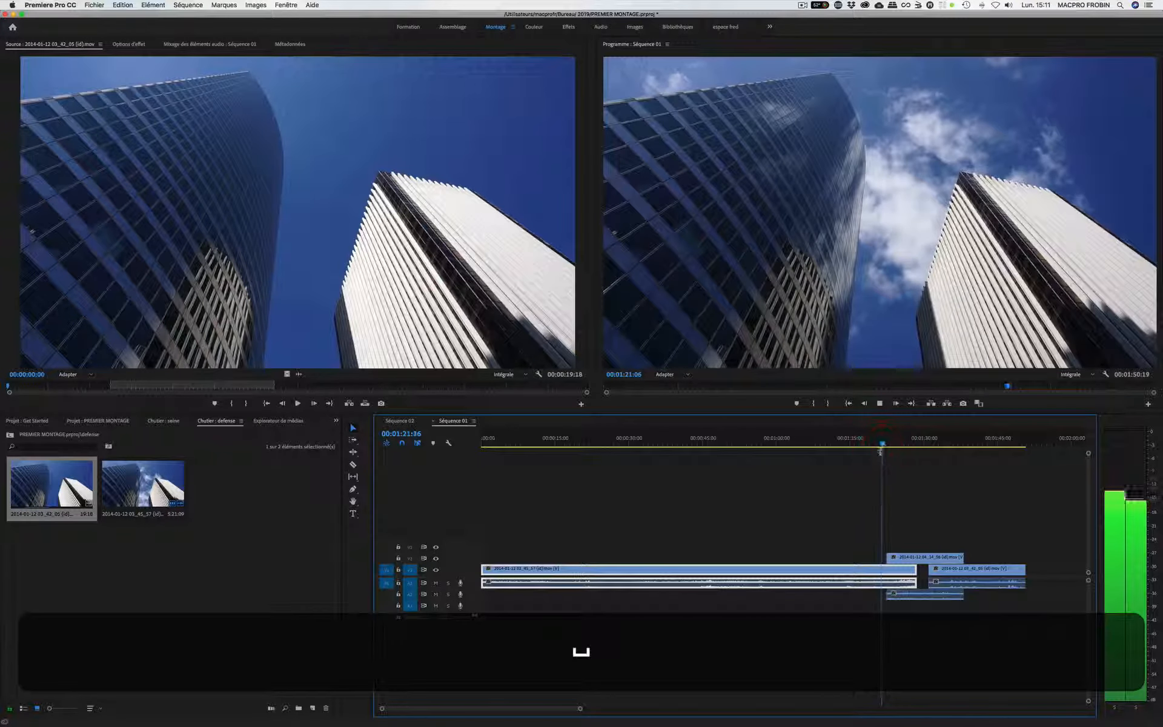
mouse_move(917, 557)
left_mouse_down()
mouse_move(939, 565)
mouse_move(895, 554)
mouse_move(918, 557)
left_mouse_up()
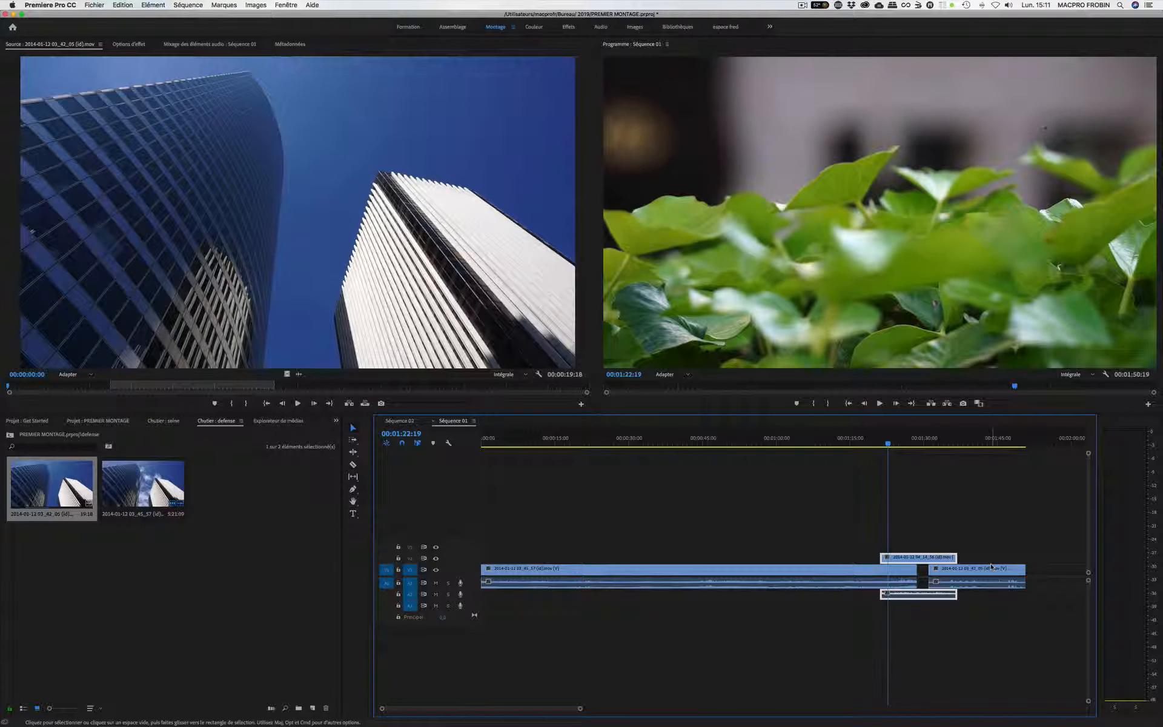